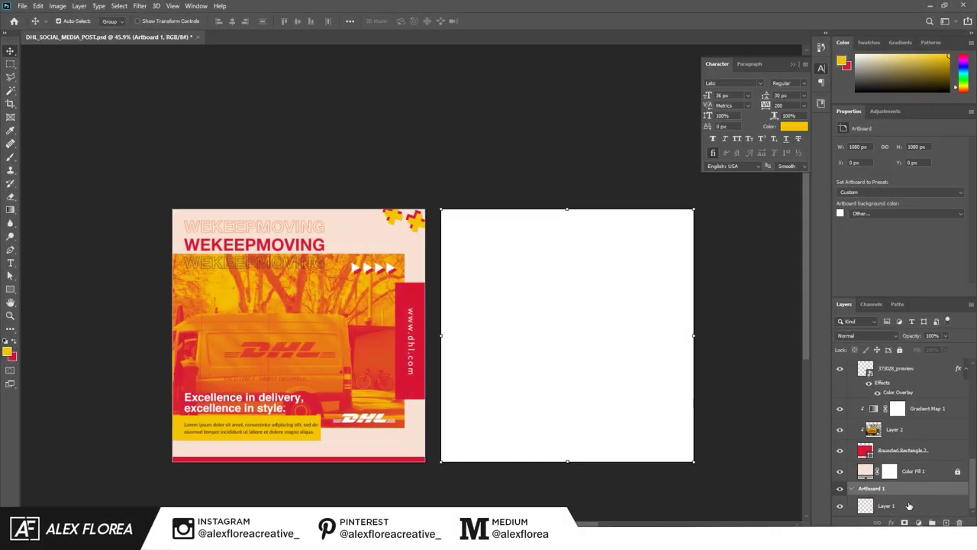
Step: Add a peach f7e1d4 solid colour fill layer as the artboard background
left_click(919, 522)
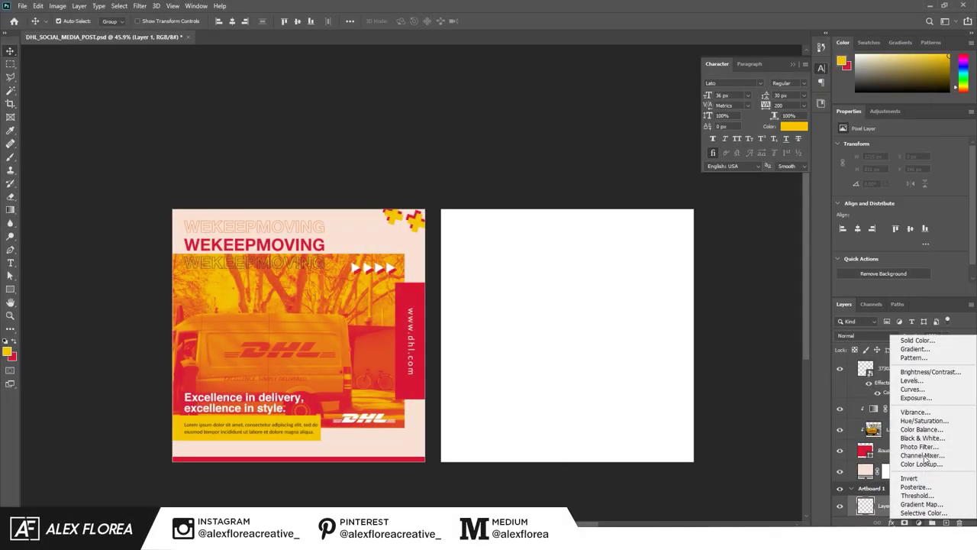
left_click(901, 344)
type("f7e1d4")
left_click(861, 347)
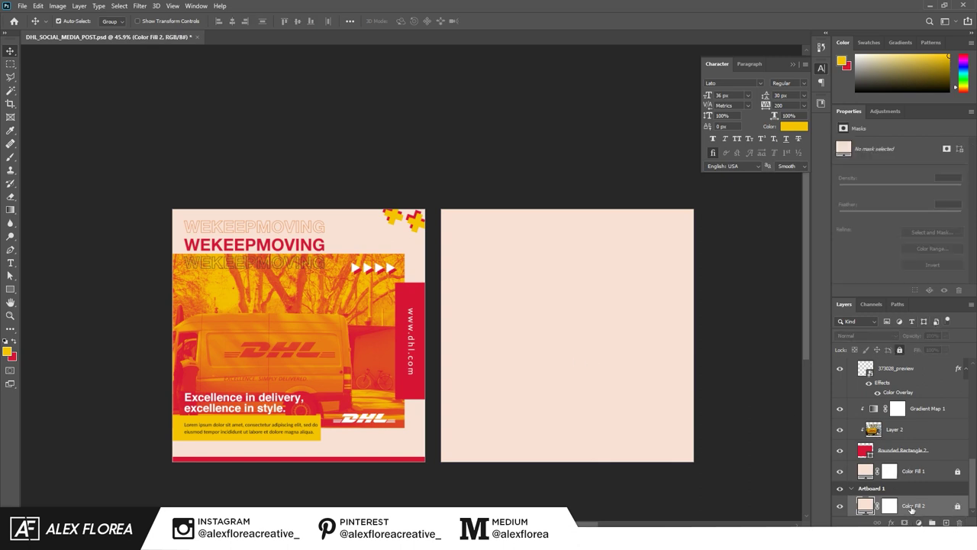
Step: Draw a large rectangle and a thin strip along the right artboard's bottom
key("u")
left_click_drag(442, 254, 663, 427)
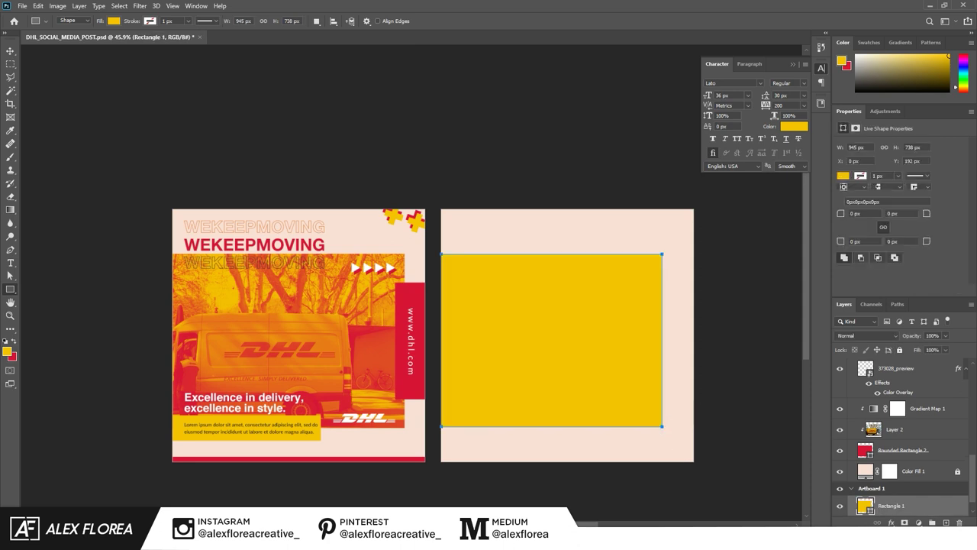
key("v")
key("u")
left_click_drag(441, 452, 694, 462)
Step: Recolour the bottom strip red (d71635) and make it thinner
double_click(868, 512)
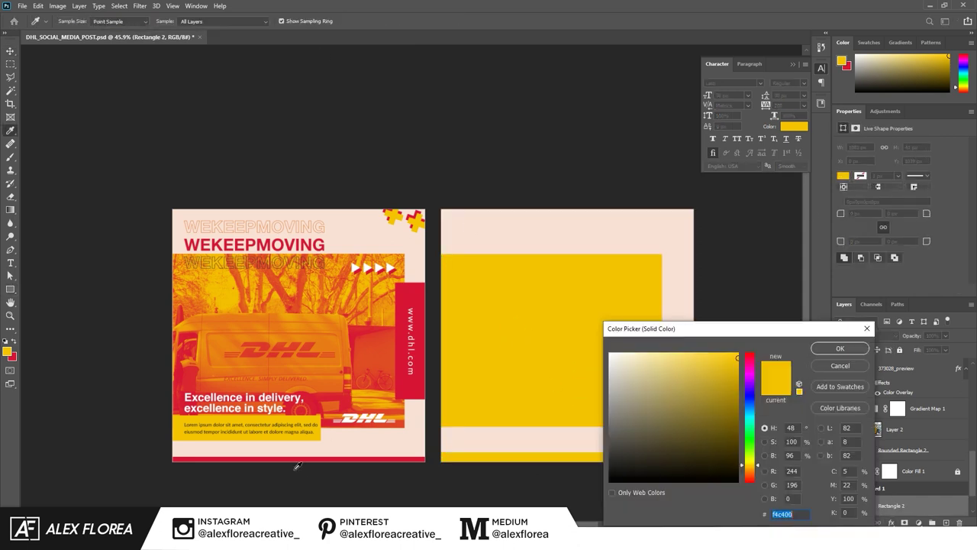
left_click(317, 456)
left_click(840, 349)
scroll(428, 451, "up", 3)
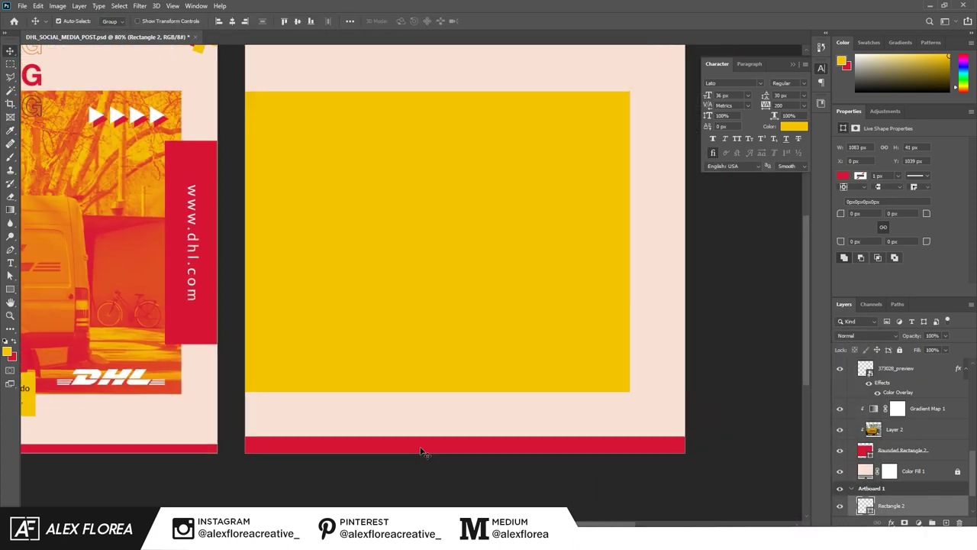
key("ctrl+t")
left_click_drag(464, 438, 465, 445)
scroll(646, 402, "down", 2)
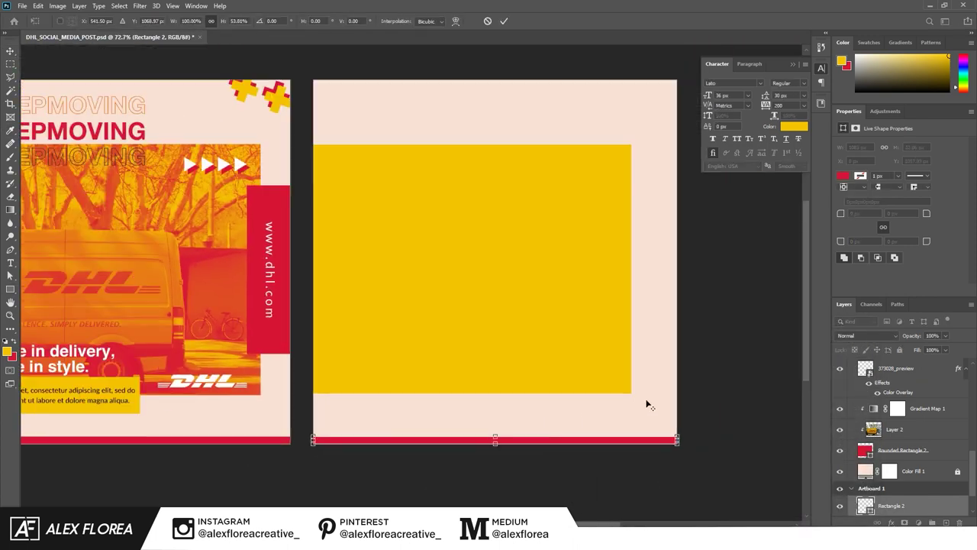
scroll(729, 476, "down", 2)
Step: Place the DHL van photo from DHL_SOCIAL_MEDIA_POST and clip it to Rectangle 1
left_click(506, 22)
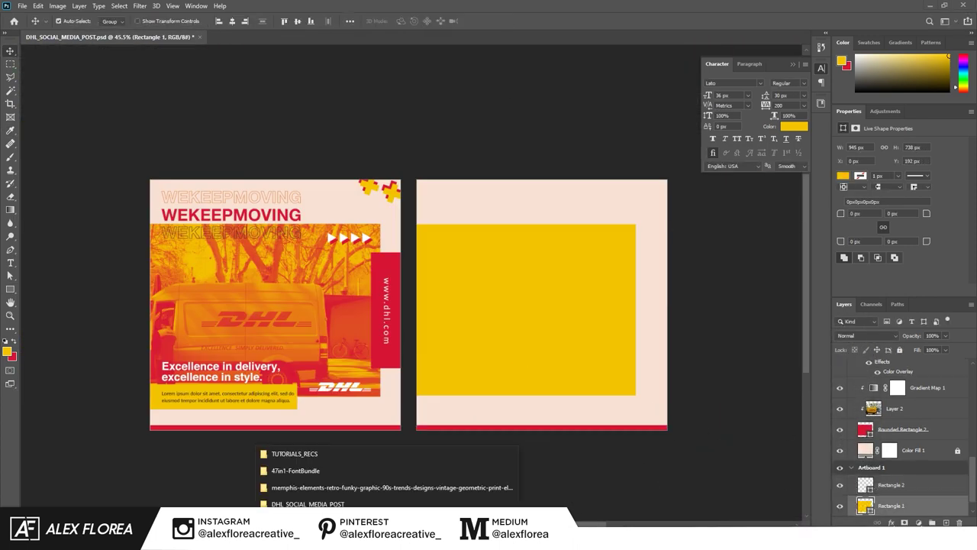
left_click(290, 452)
left_click_drag(334, 182, 524, 375)
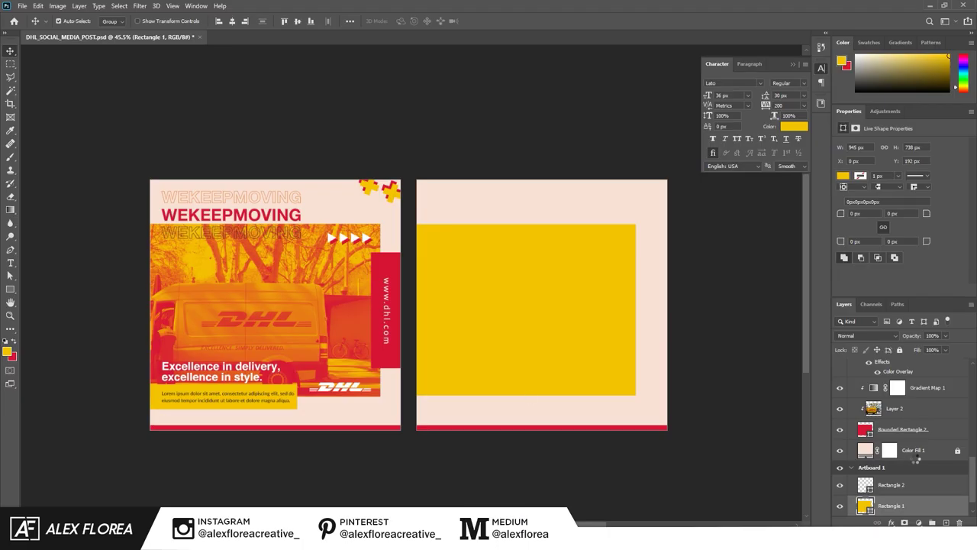
left_click_drag(675, 230, 683, 225)
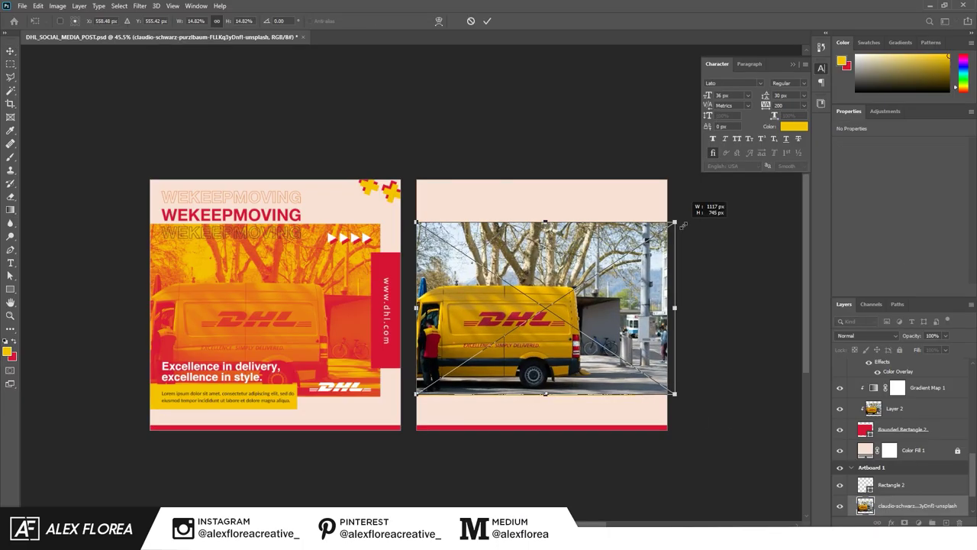
key("Return")
left_click(892, 475, "alt")
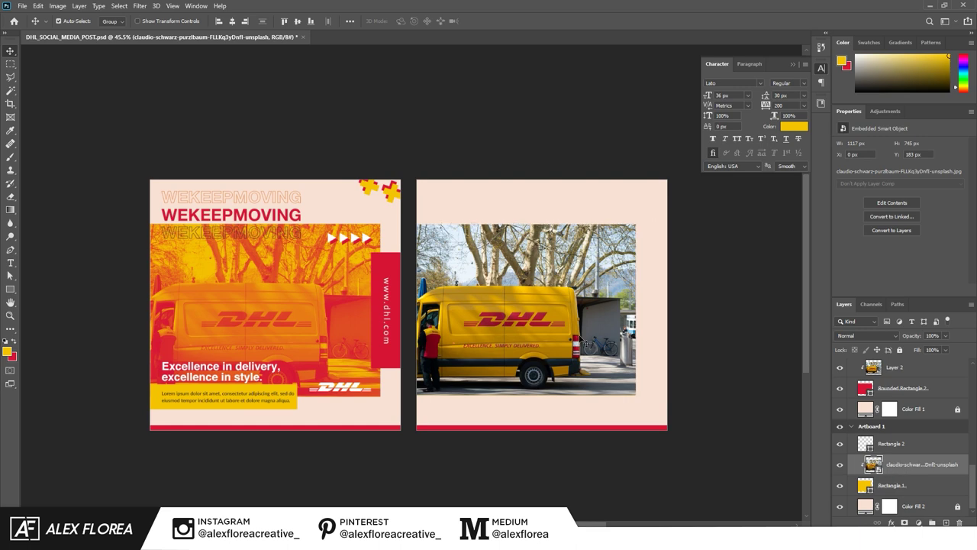
Step: Add a Gradient Map clipped to the van photo, with the gradient reversed
left_click(919, 523)
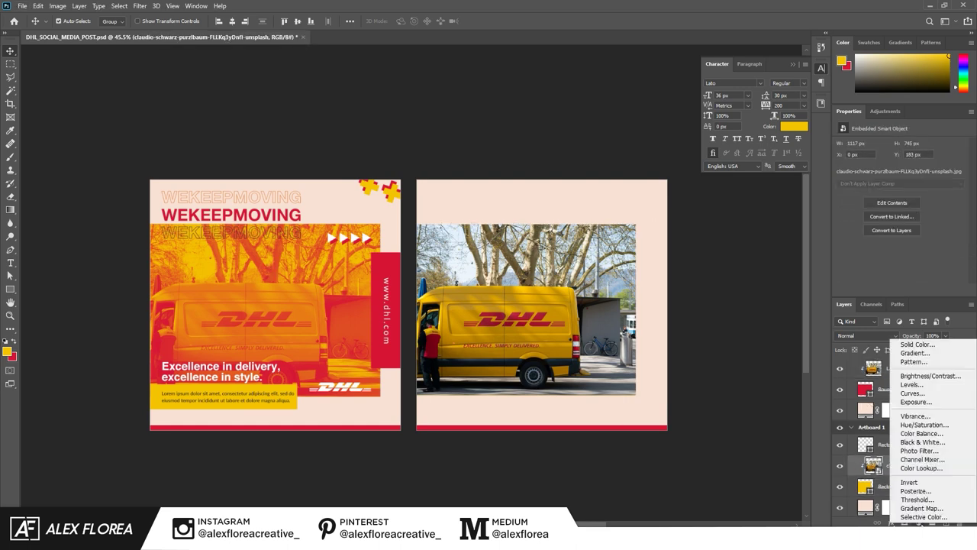
left_click(922, 507)
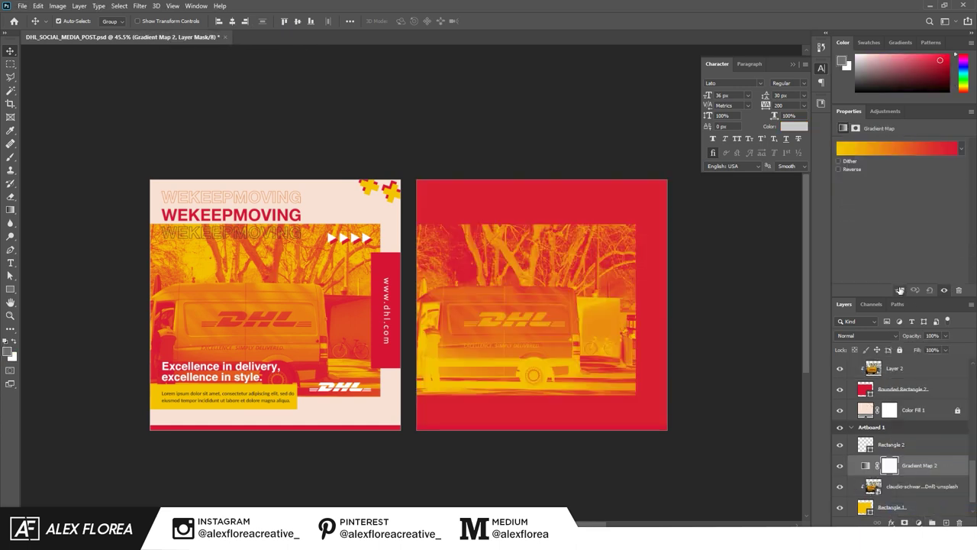
left_click(900, 290)
left_click(856, 149)
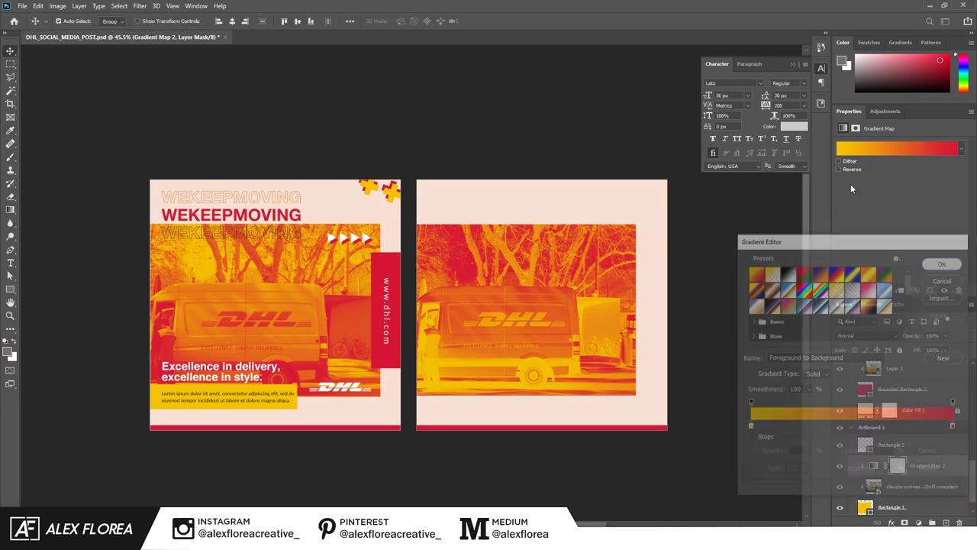
left_click(838, 168)
left_click(897, 148)
Step: Set the gradient stops to yellow f4c400 and red d71635, then group the layers as PHOTO
double_click(752, 425)
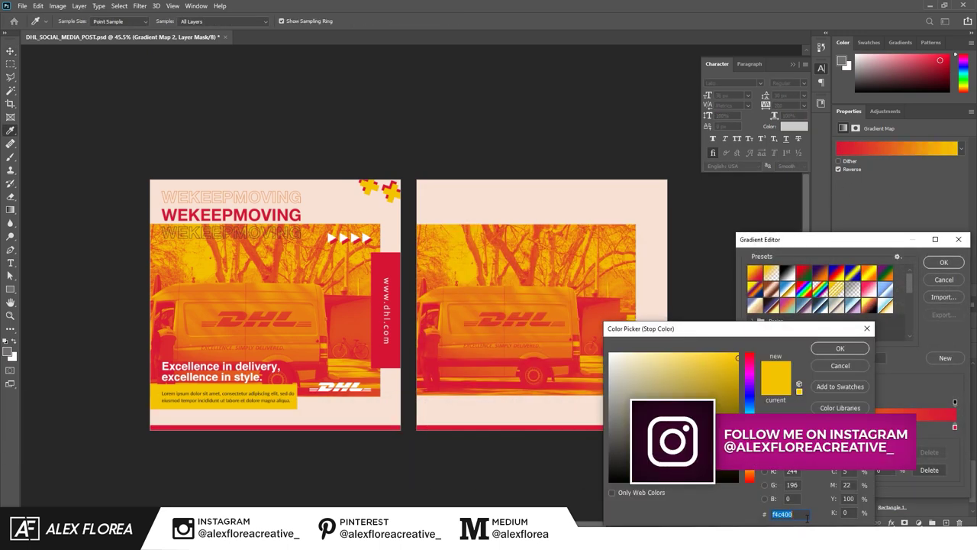
key("Return")
double_click(955, 426)
type("d71635")
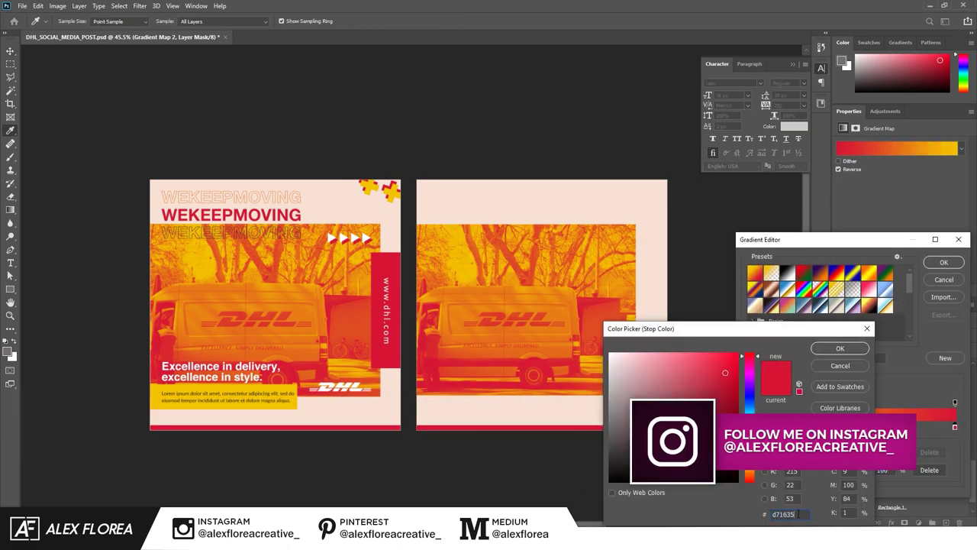
left_click(843, 350)
key("Return")
left_click(893, 489)
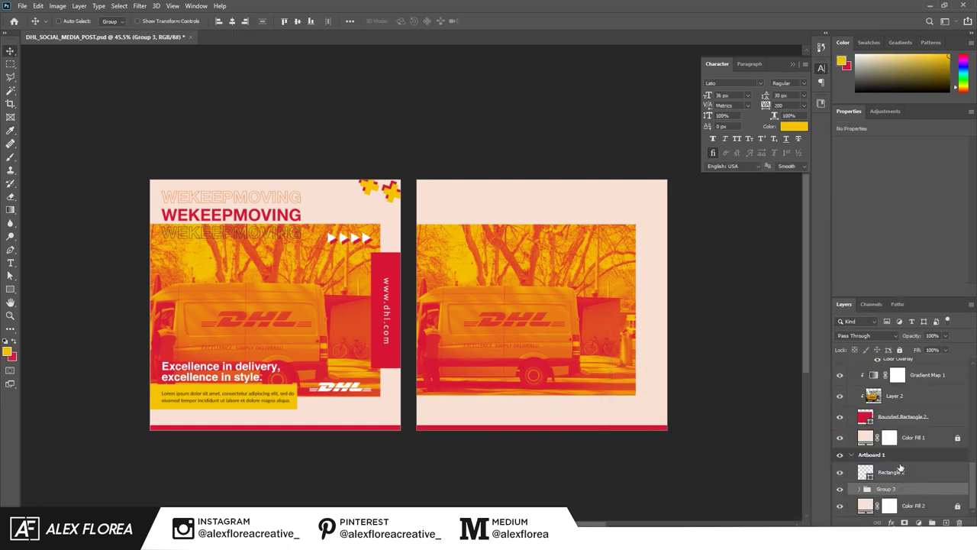
Step: Add the headline 'Excellence in delivery, excellence in style.' on the right artboard
scroll(577, 385, "up", 2)
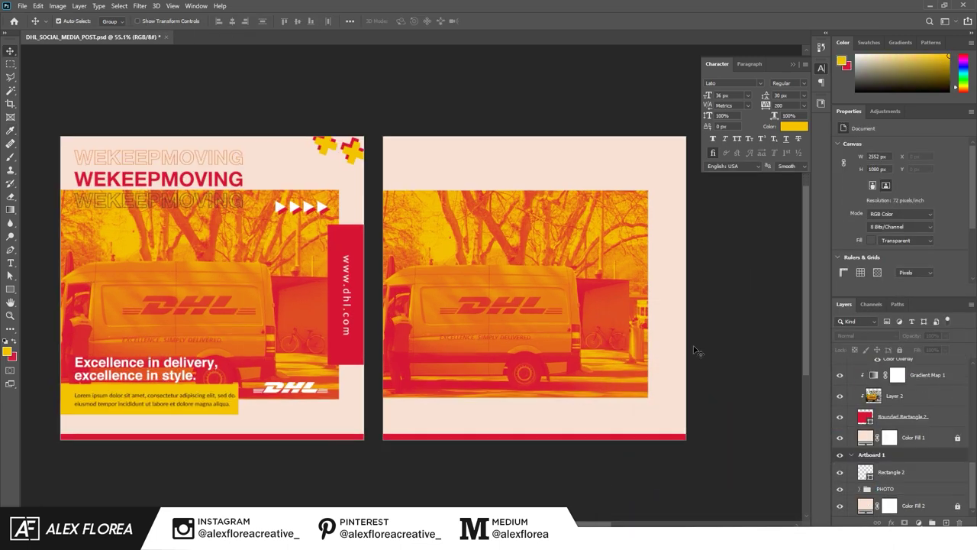
key("t")
left_click(399, 357)
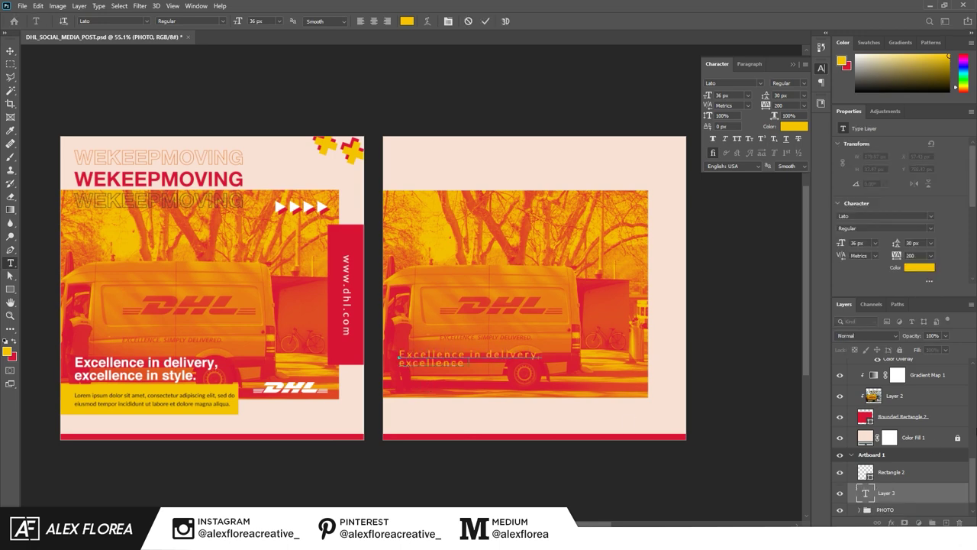
key("ctrl+Return")
left_click(794, 126)
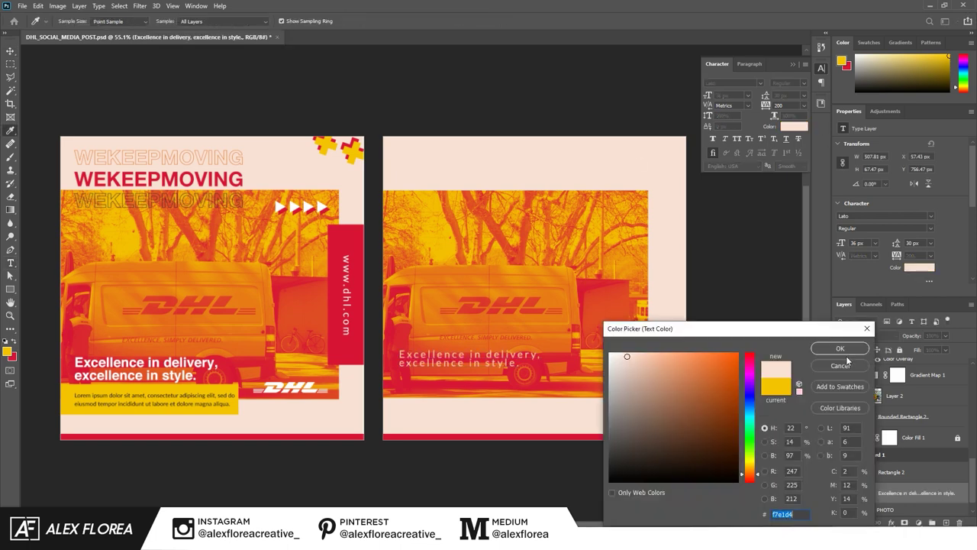
key("Escape")
left_click(742, 81)
Step: Set the headline font to Helvetica Bold with 0 tracking and try a 60 px size
left_click(743, 124)
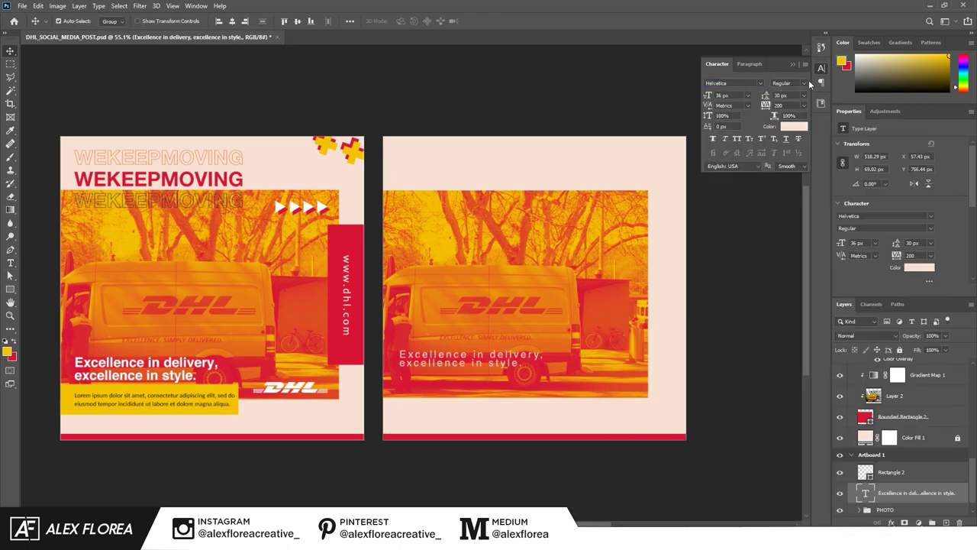
left_click(804, 82)
left_click(794, 217)
left_click(803, 106)
left_click(787, 167)
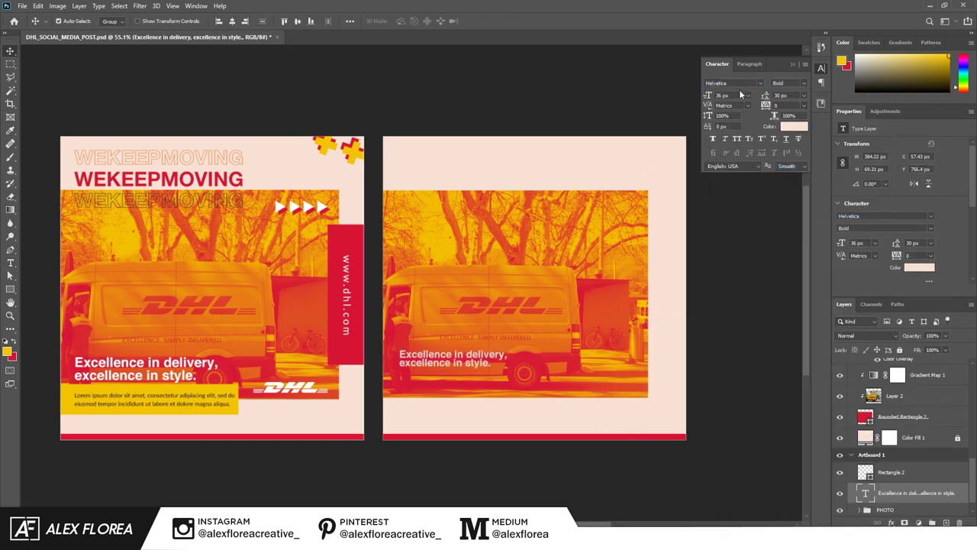
left_click(748, 95)
left_click(733, 217)
Step: Make the headline white, 48 px, with Auto leading
left_click(748, 95)
left_click(734, 216)
left_click(794, 126)
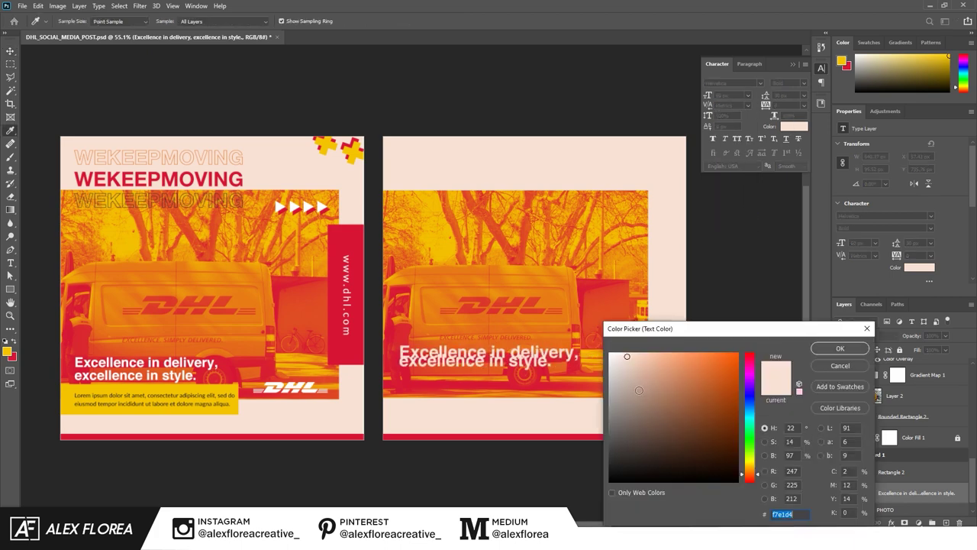
left_click(611, 352)
left_click(836, 344)
left_click(748, 95)
left_click(733, 207)
left_click(805, 95)
left_click(787, 101)
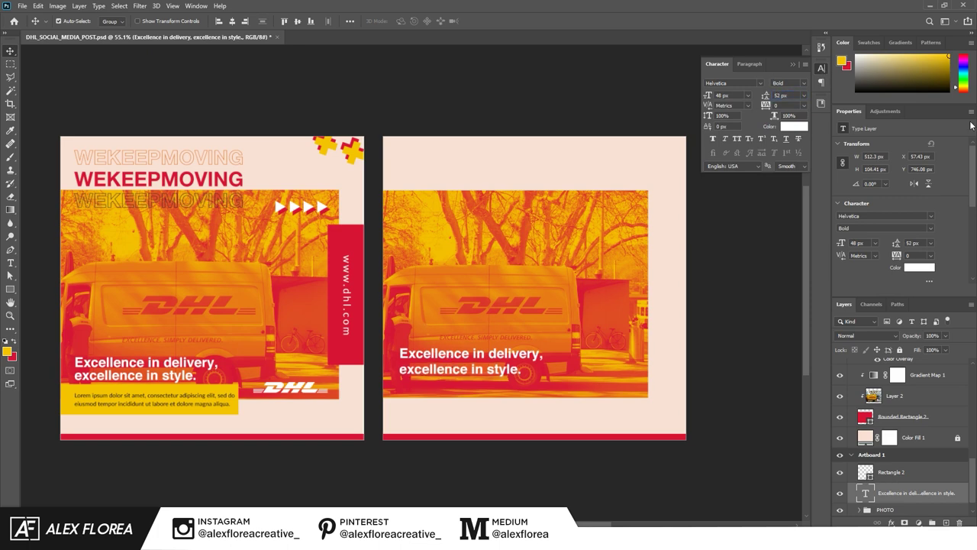
scroll(469, 327, "up", 2)
scroll(469, 404, "down", 2)
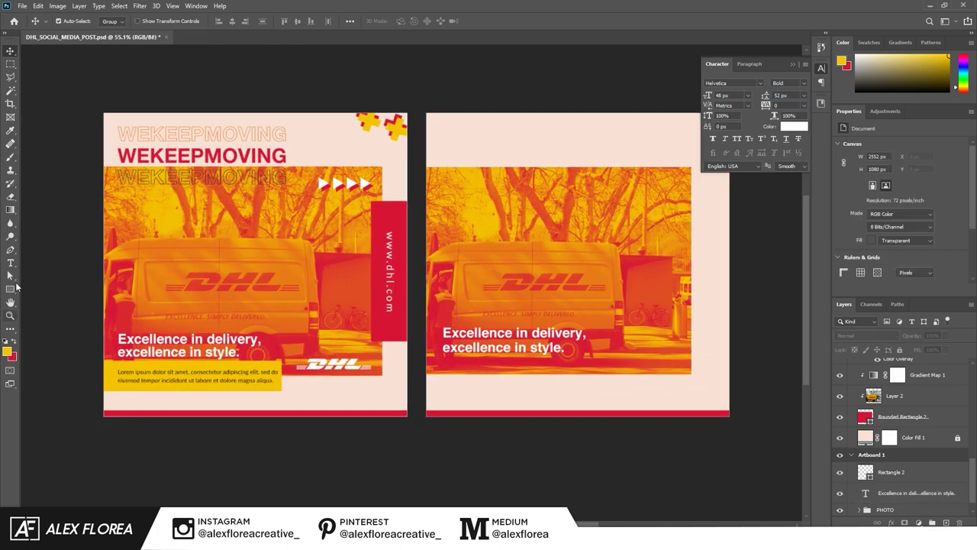
Step: Draw a yellow box below the headline and stretch it left and slightly up
left_click(10, 289)
left_click_drag(448, 358, 615, 391)
key("v")
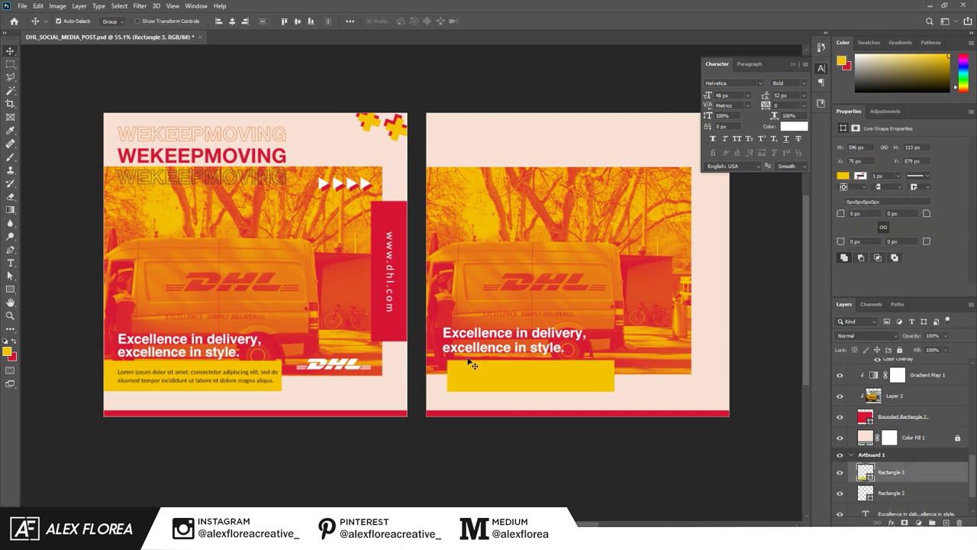
key("ctrl+t")
left_click_drag(446, 374, 425, 374)
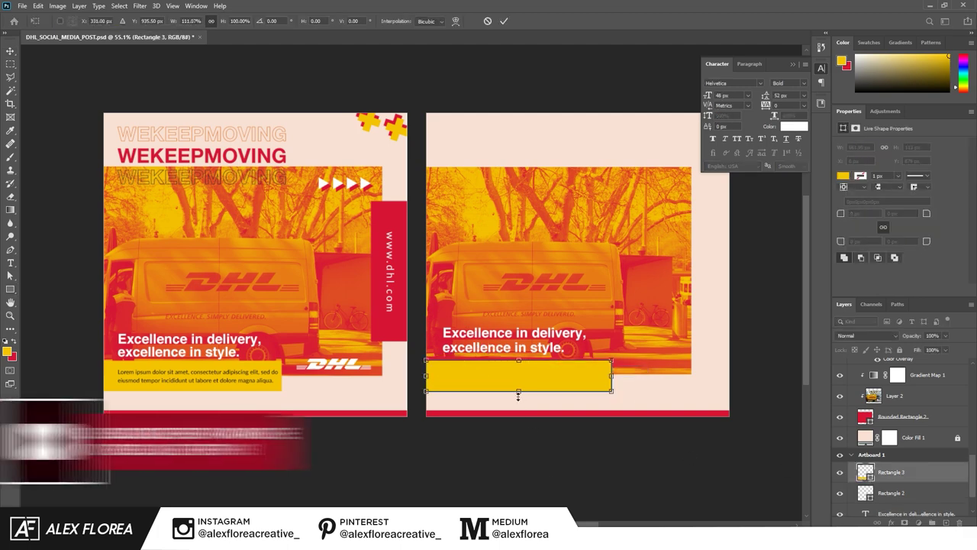
mouse_move(517, 391)
left_mouse_down()
mouse_move(542, 375)
mouse_move(535, 371)
left_mouse_up()
key("Return")
Step: Add lorem body text on the yellow bar in black (000000) Lato, 24 px, Auto leading
key("t")
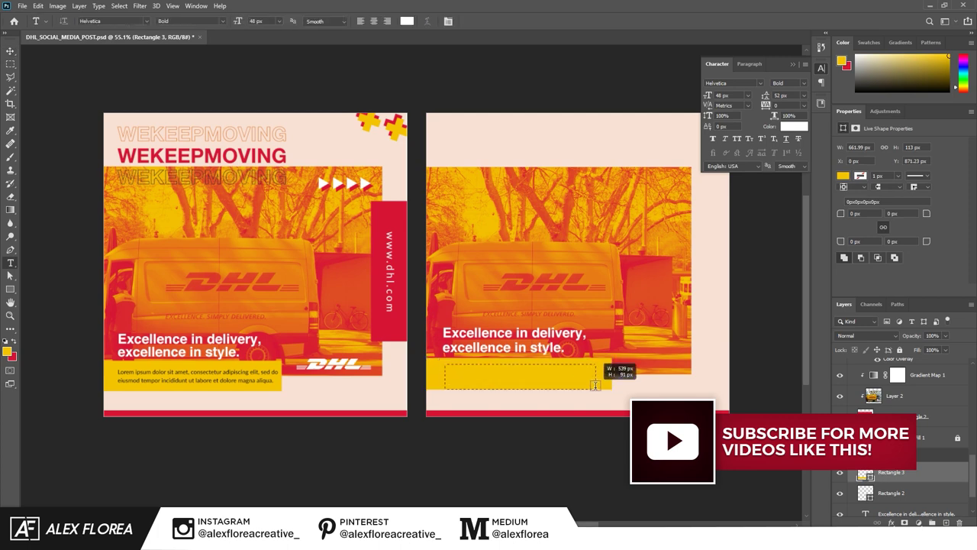
key("ctrl+Return")
left_click(920, 267)
type("000000")
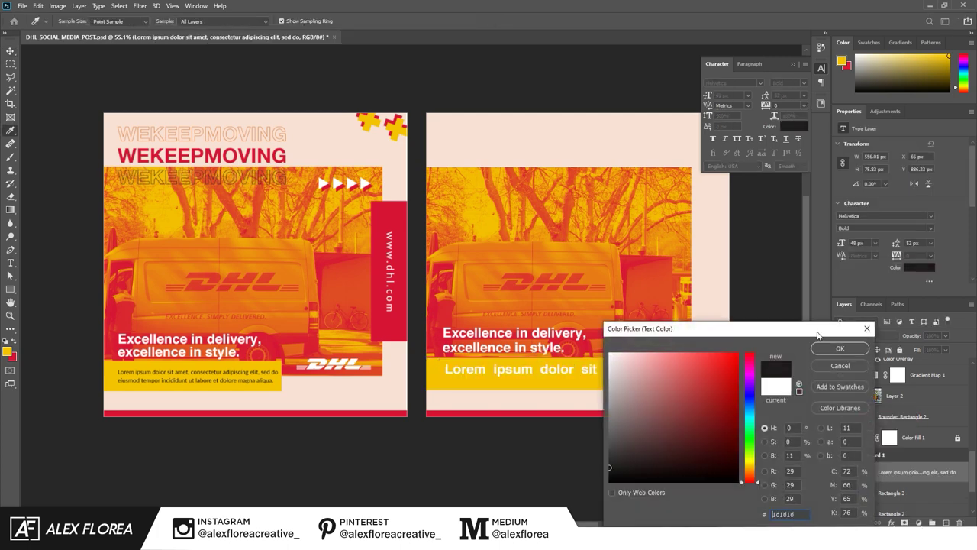
key("Return")
left_click(761, 83)
type("Lato")
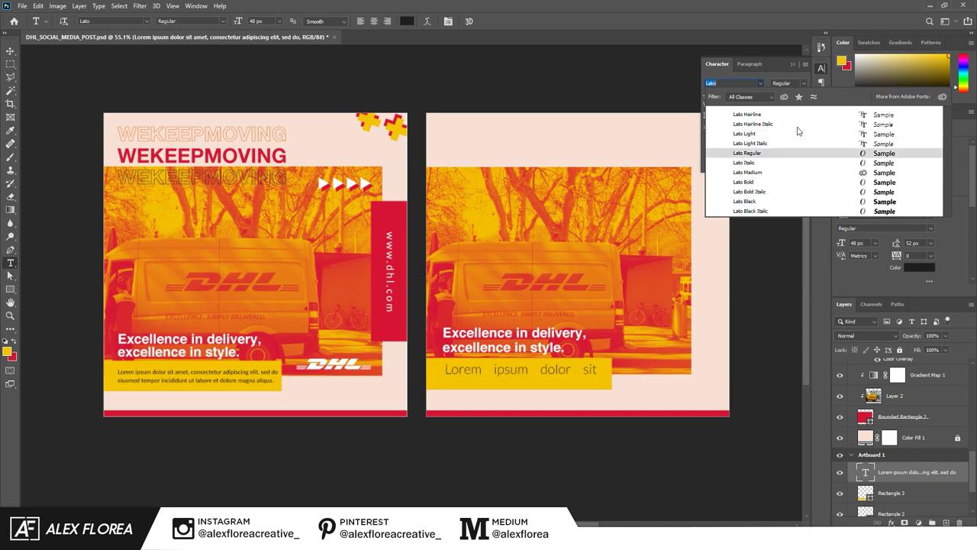
left_click(794, 152)
left_click(748, 94)
left_click(733, 186)
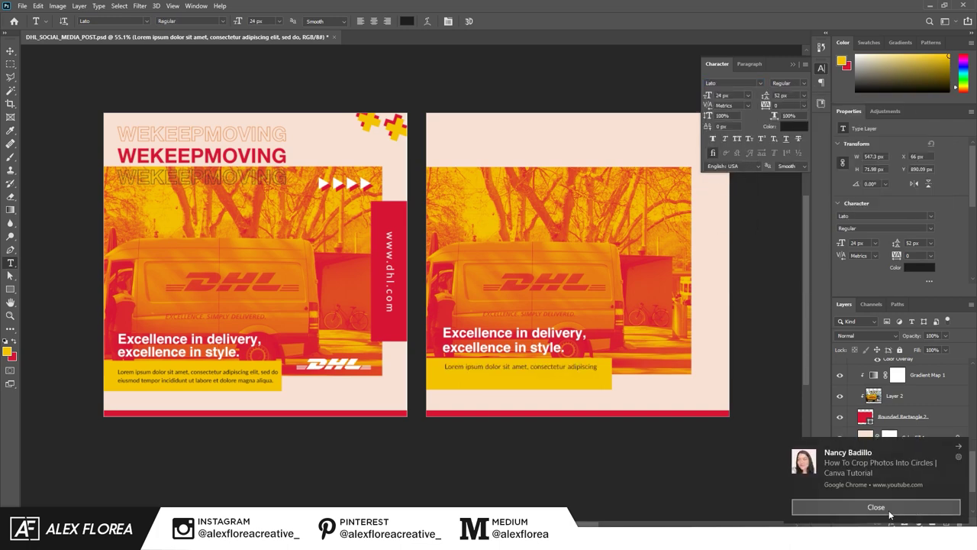
left_click(803, 95)
left_click(787, 105)
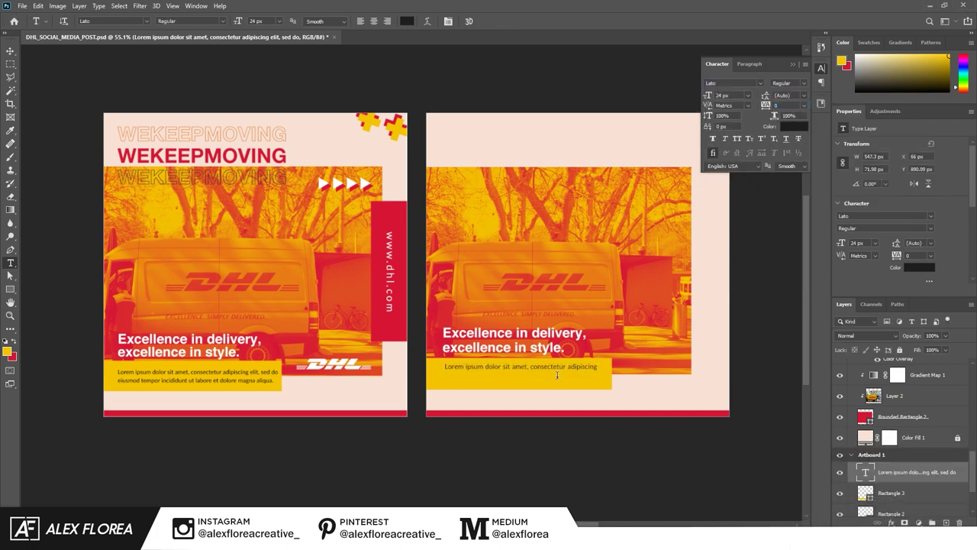
Step: Change the body text to Lato Medium at 20 px
key("v")
left_click(747, 95)
left_click(734, 177)
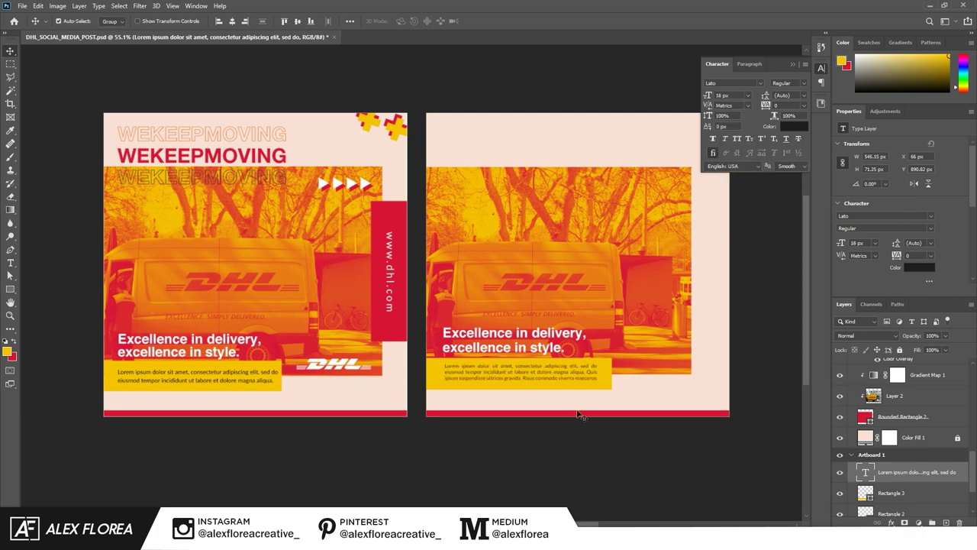
key("Return")
key("t")
left_click(538, 375)
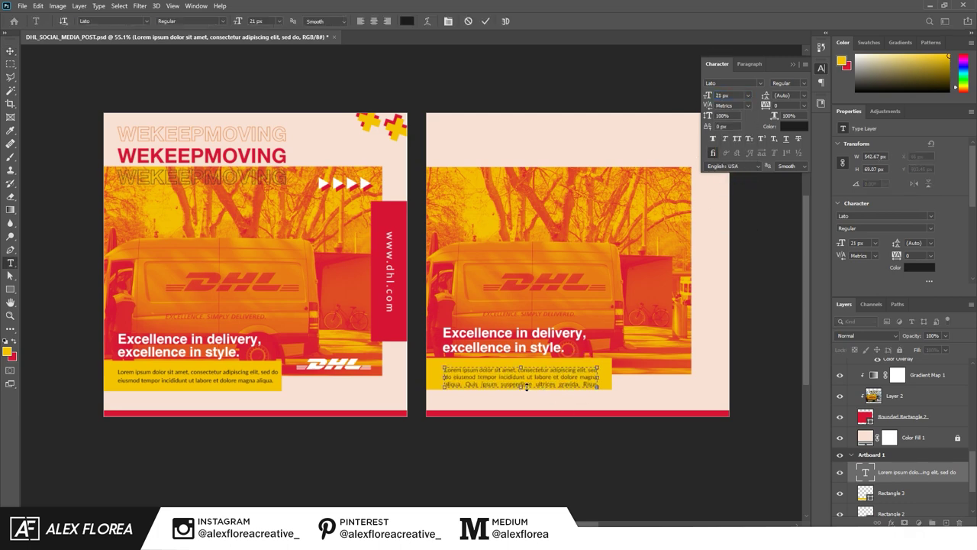
key("ctrl+Return")
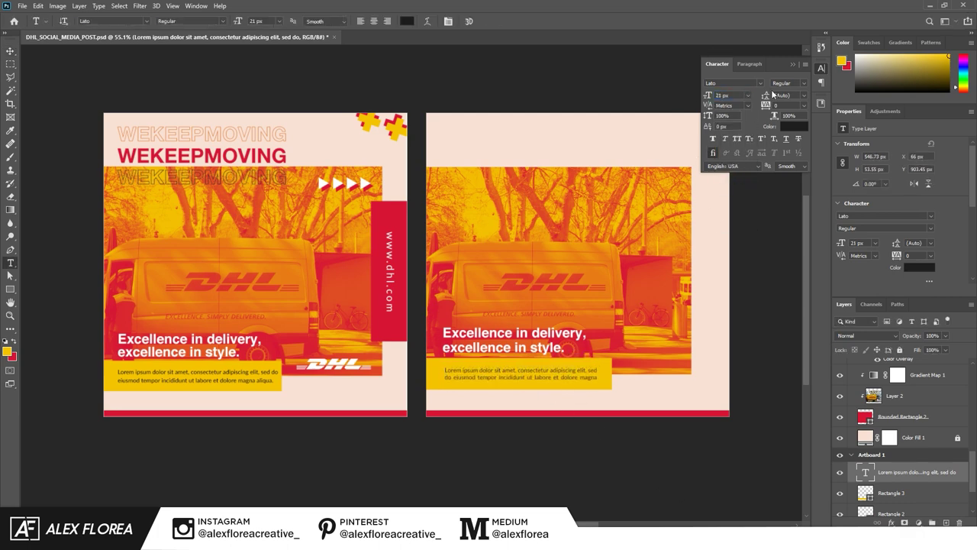
left_click(786, 83)
left_click(787, 139)
left_click(719, 95)
type("20")
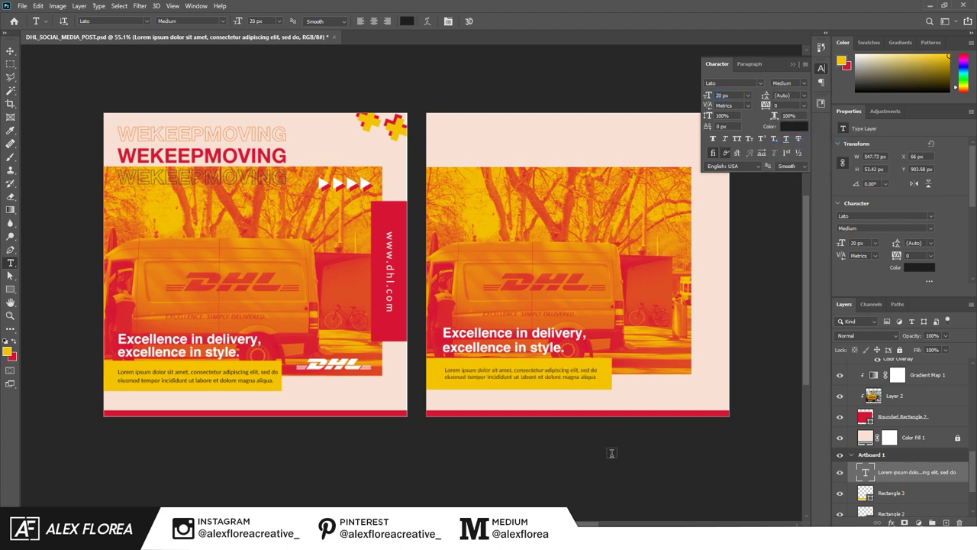
left_click(9, 49)
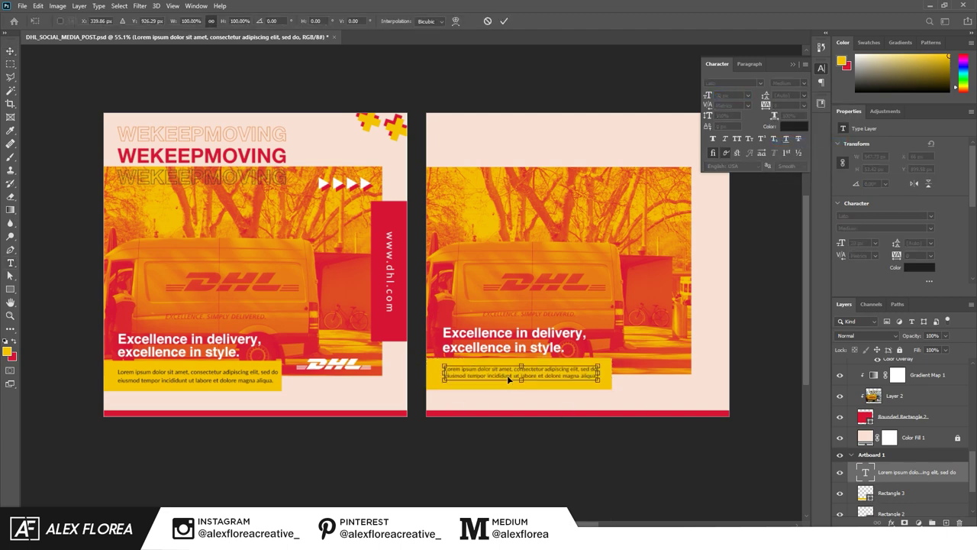
Step: Set the body text leading to 30 px, after trying 32 px
key("t")
scroll(513, 406, "up", 5)
left_click(513, 347)
key("ctrl+Return")
left_click(719, 94)
key("Tab")
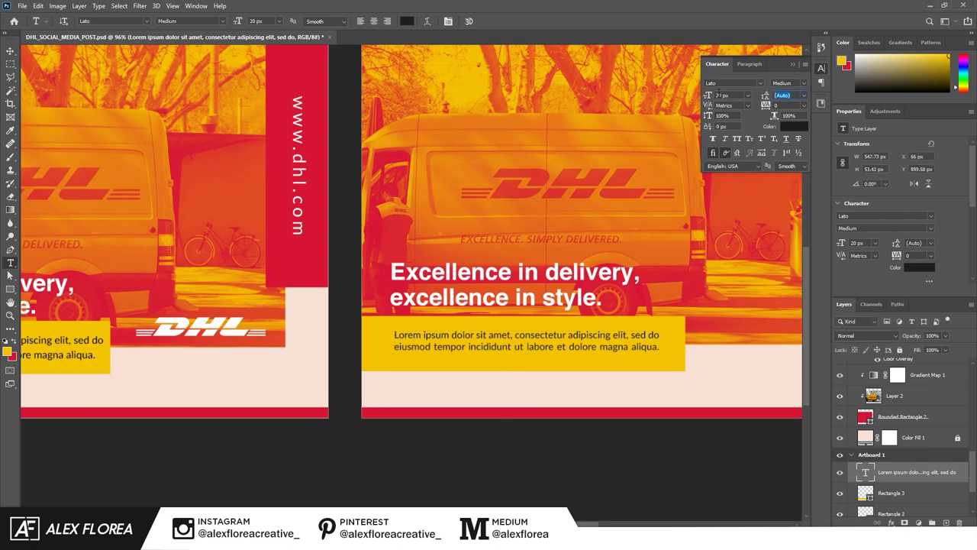
key("Tab")
type("32")
key("Return")
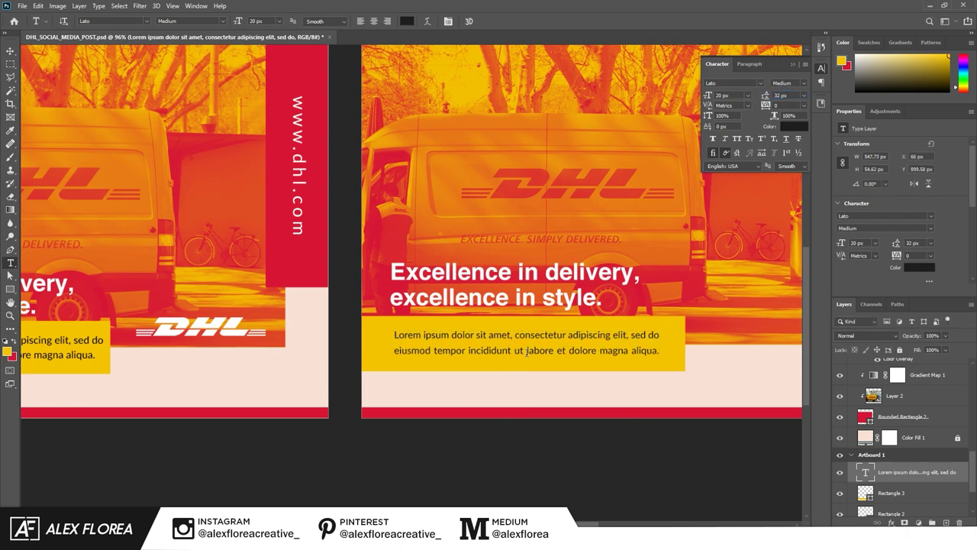
type("30")
key("Return")
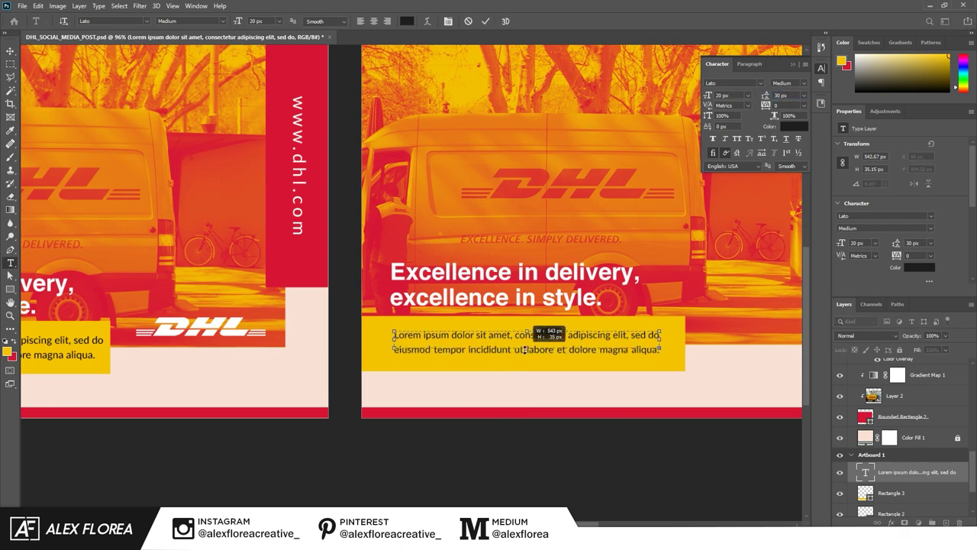
Step: Draw a tall rectangle at the right artboard's right edge
key("v")
key("ctrl+0")
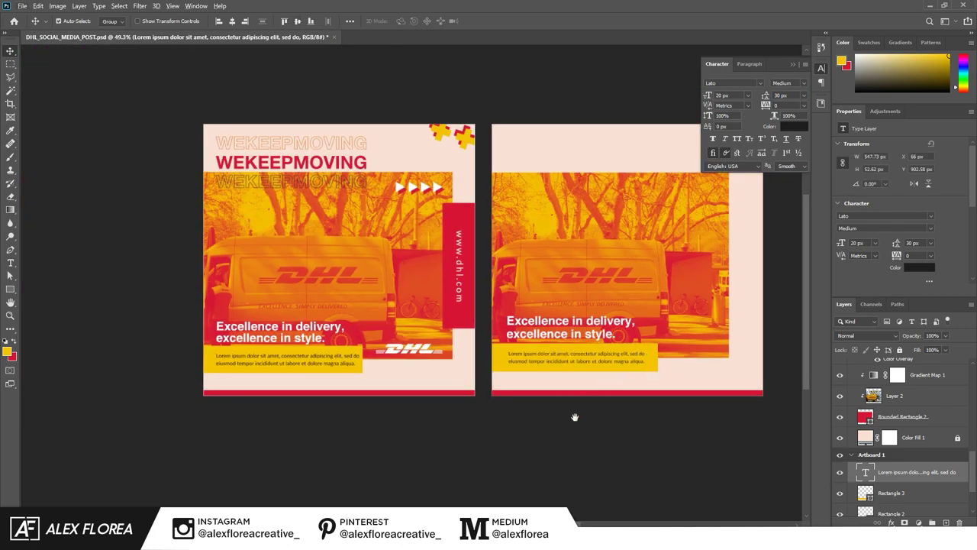
left_click_drag(562, 407, 461, 441)
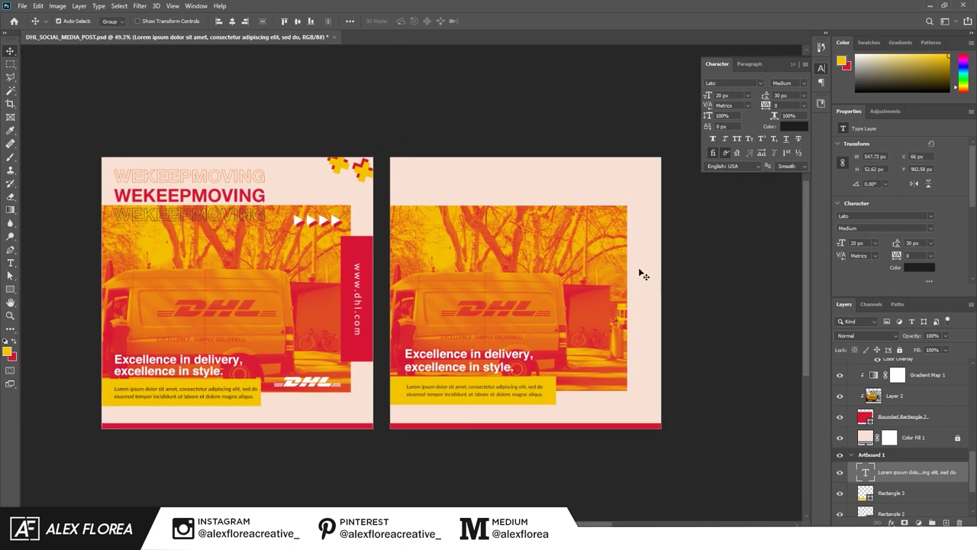
key("u")
left_click_drag(615, 240, 659, 362)
Step: Fill the new rectangle red and bring the red bar above the photo
key("v")
left_click(843, 177)
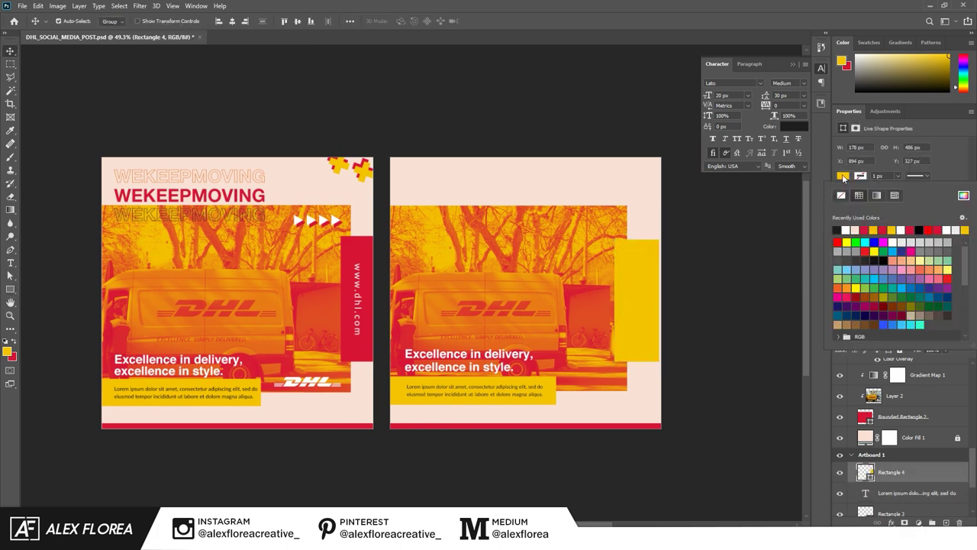
left_click(874, 229)
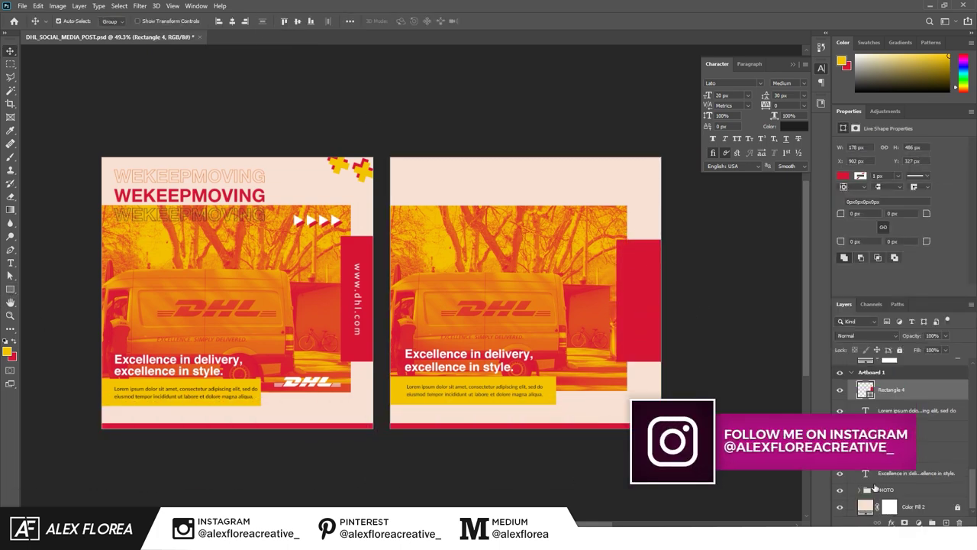
left_click_drag(875, 487, 880, 498)
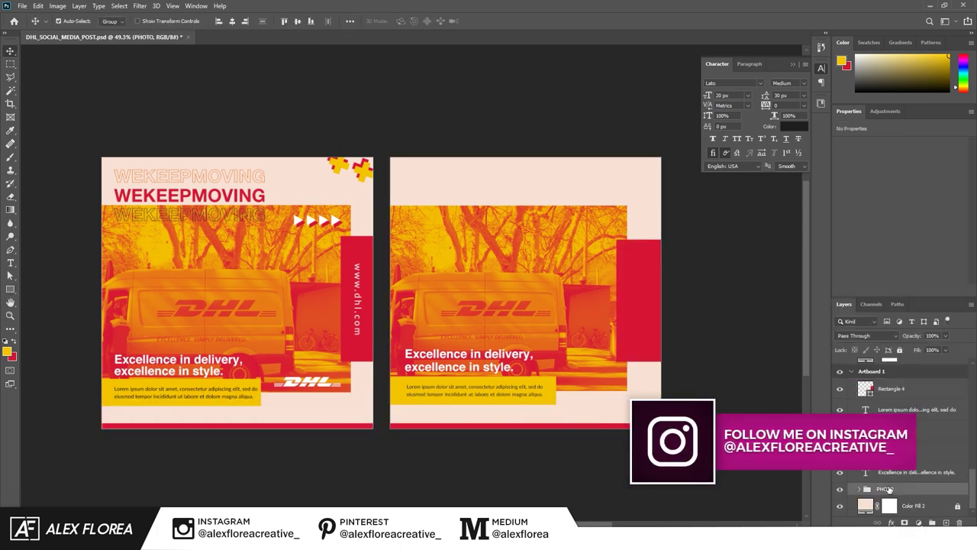
left_click(297, 20)
key("ctrl+d")
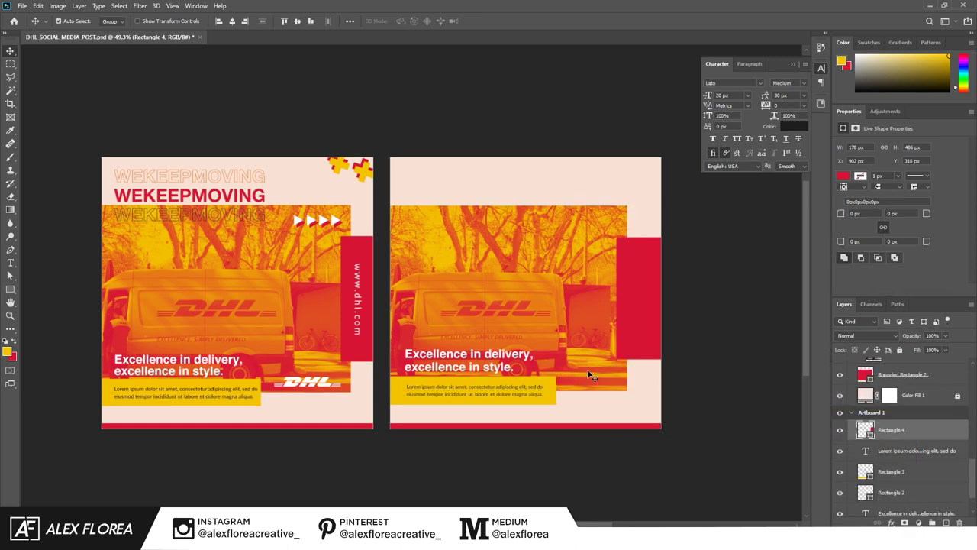
Step: Stretch the PHOTO group's base rectangle right to meet the red bar
left_click(592, 376)
scroll(592, 376, "down", 2)
left_click(860, 489)
left_click(901, 485)
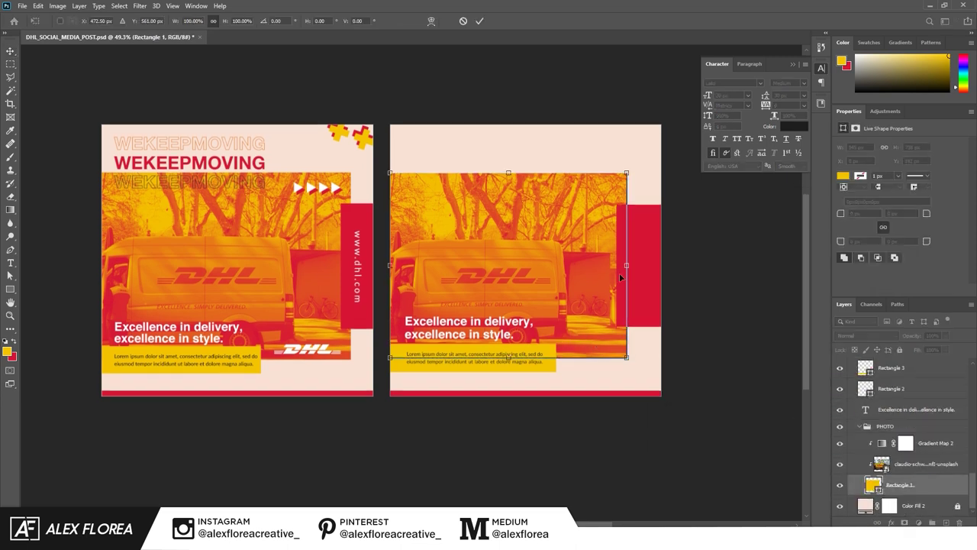
left_click_drag(627, 264, 640, 263)
left_click(655, 293)
key("t")
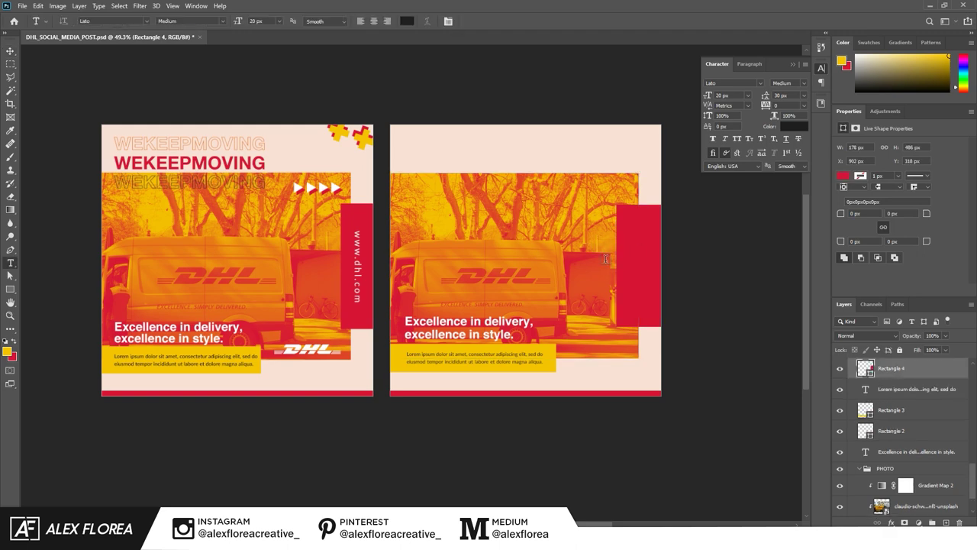
left_click(579, 262)
type("www.dhl.com")
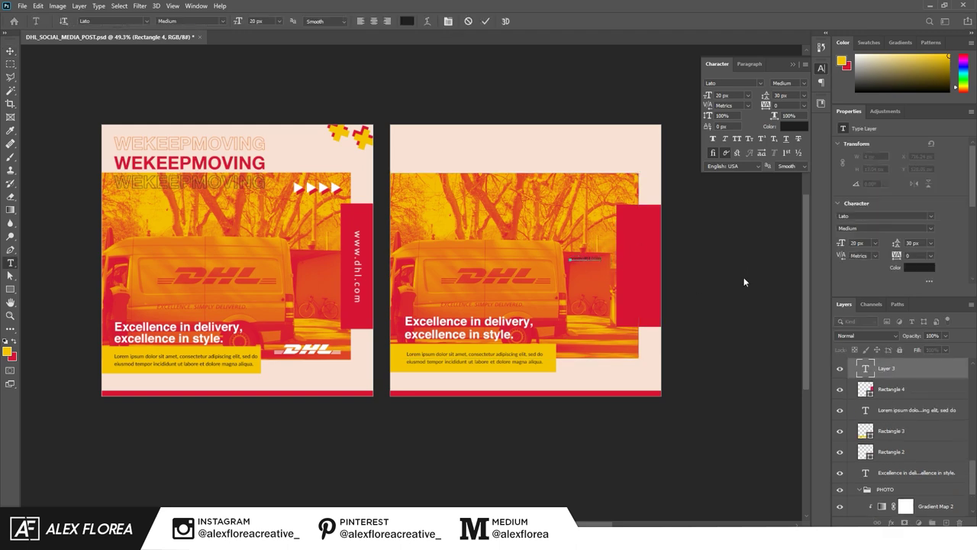
key("ctrl+Return")
left_click(919, 268)
left_click(840, 349)
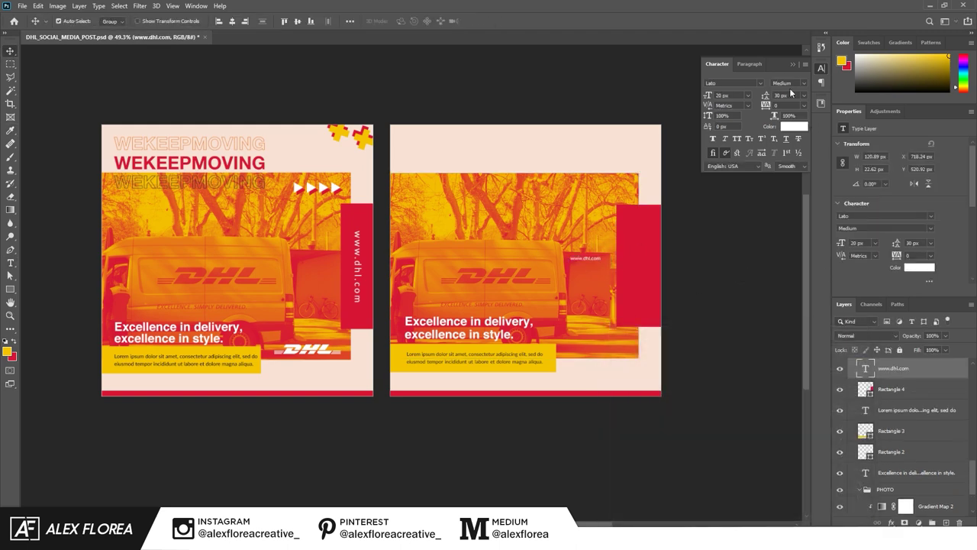
Step: Set the URL text to 36 px with 200 letter spacing
left_click(748, 94)
left_click(729, 192)
key("v")
left_click(804, 104)
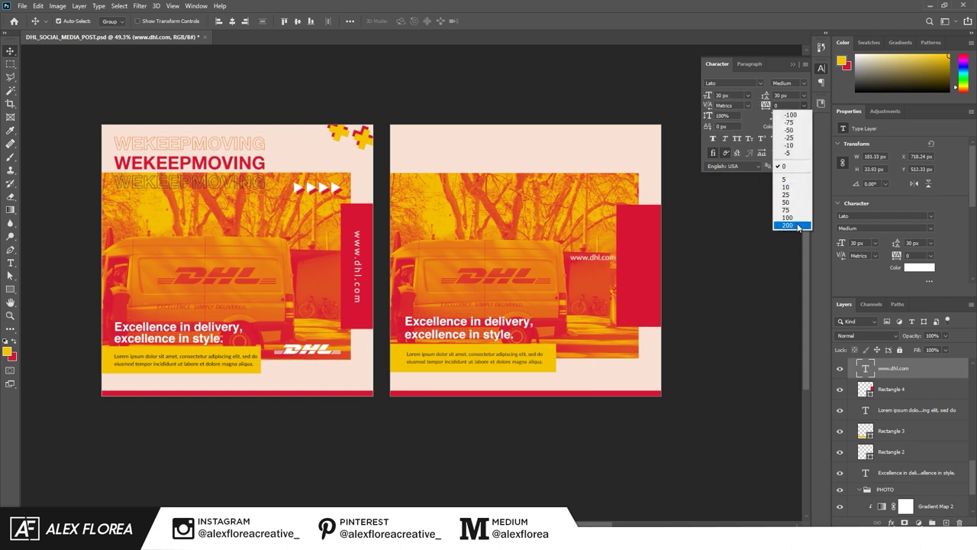
left_click(787, 227)
left_click(748, 94)
left_click(729, 202)
Step: Rotate the URL text 90° to run vertically and move it down inside the red bar
key("ctrl+t")
mouse_move(658, 243)
left_mouse_down()
mouse_move(621, 336)
mouse_move(645, 321)
left_mouse_up()
key("Return")
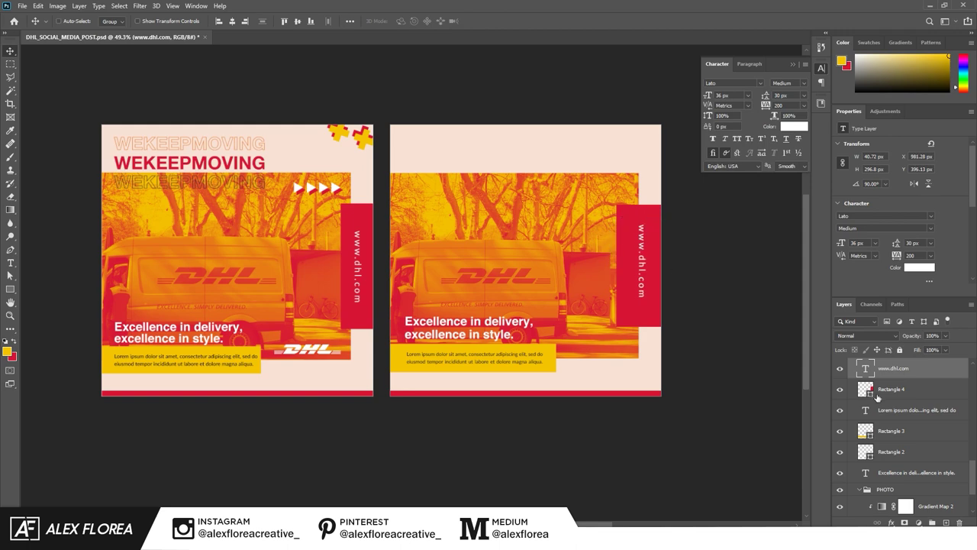
scroll(736, 269, "up", 2)
left_click_drag(618, 272, 611, 294)
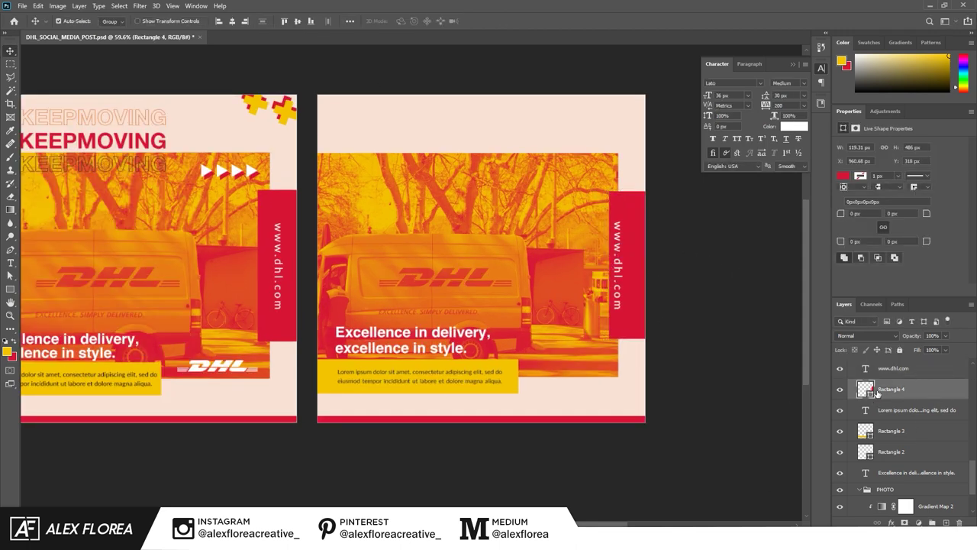
Step: Centre the URL text in the red bar and paste the Illustrator arrows onto the artboard
left_click(229, 23)
key("ctrl+0")
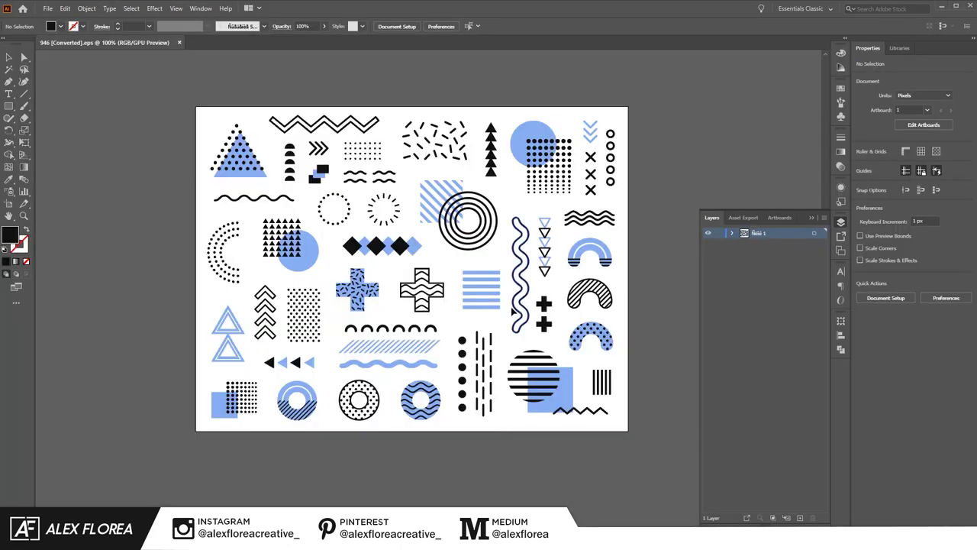
key("ctrl+v")
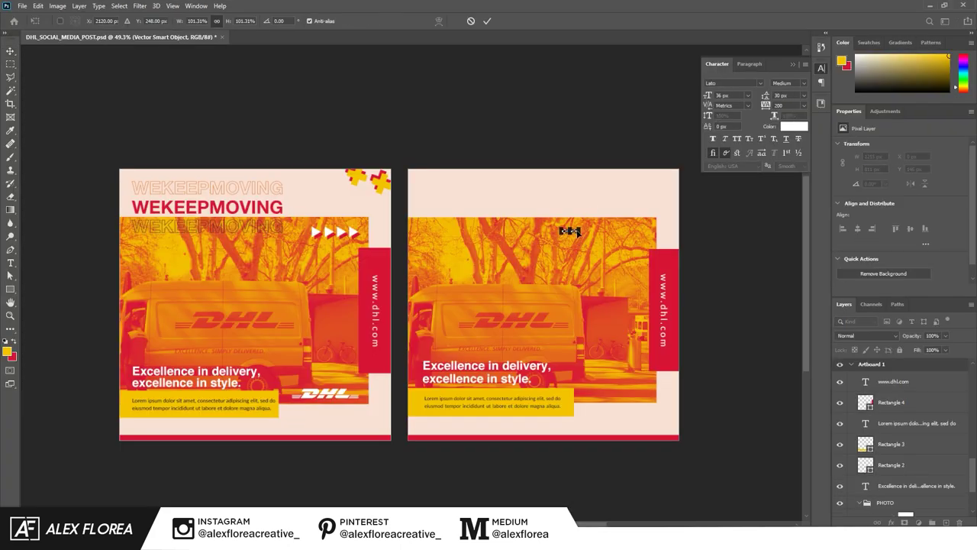
key("Return")
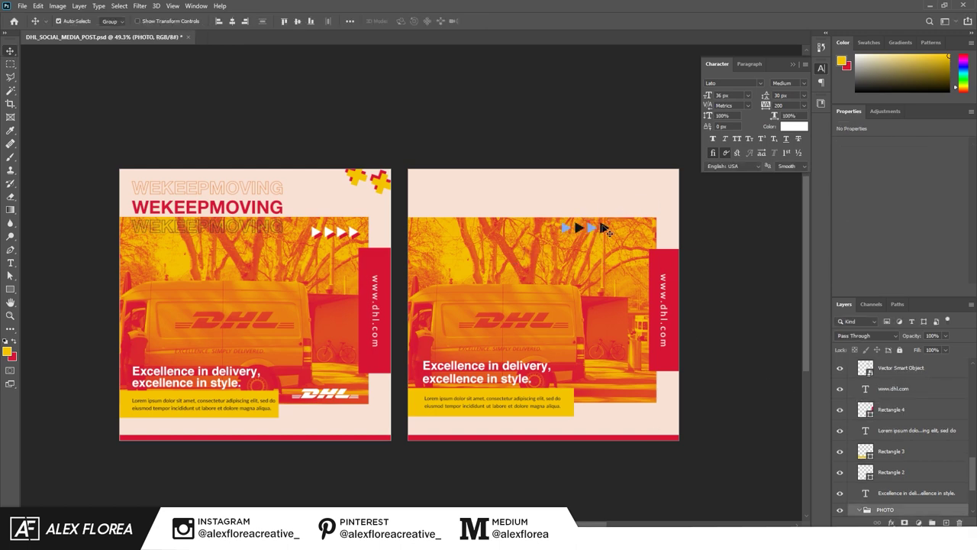
Step: Tint the arrows light pink with a #f7e1d4 Color Overlay
left_click(584, 392)
left_click(821, 288)
left_click(619, 358)
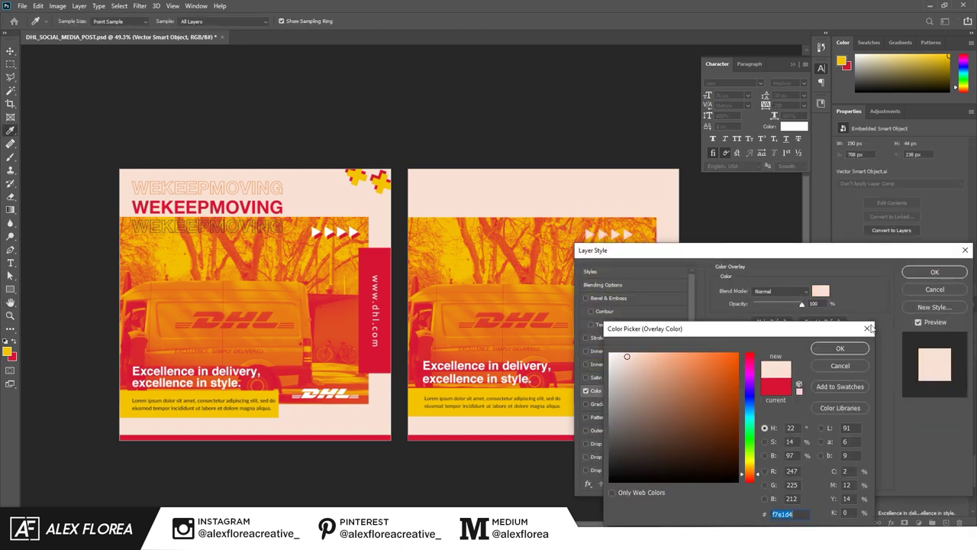
left_click(840, 343)
left_click(934, 273)
Step: Alt-drag a slightly offset copy of the arrows and change its overlay to red #d71635
left_click_drag(635, 238, 635, 239)
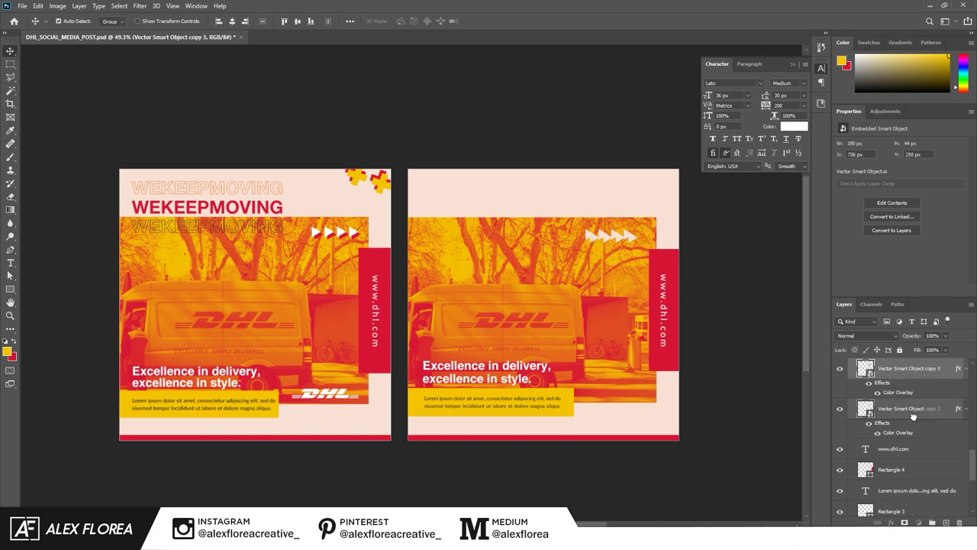
double_click(898, 433)
left_click(820, 291)
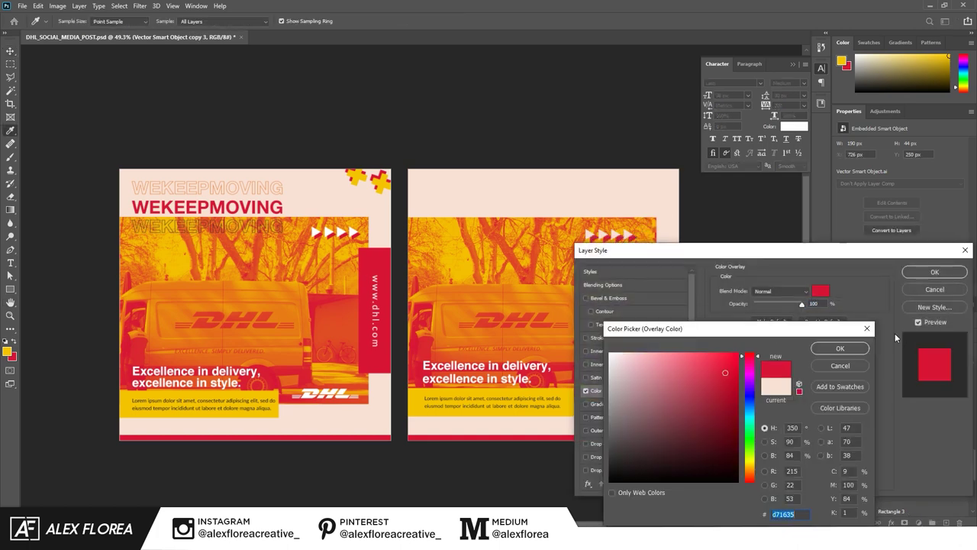
key("Return")
left_click(935, 273)
scroll(634, 234, "up", 2)
scroll(679, 239, "down", 2)
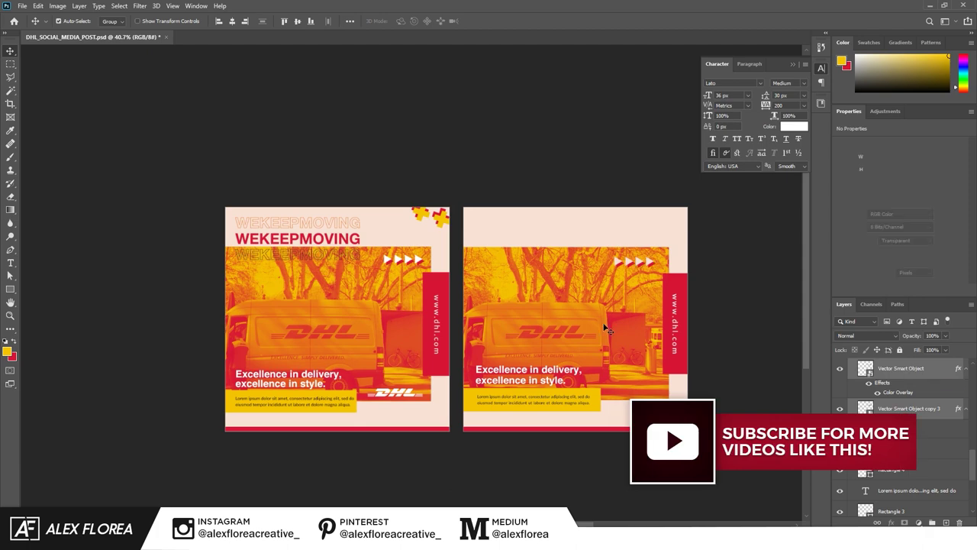
Step: Copy the outline WEKEEPMOVING headline onto the right artboard, keeping its final letter G
scroll(607, 329, "up", 1)
left_click_drag(262, 207, 531, 219)
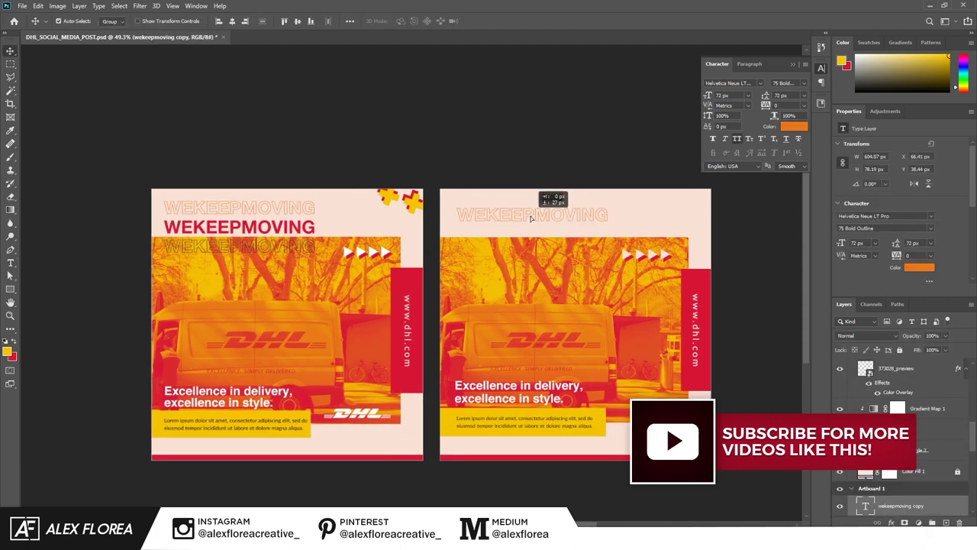
double_click(527, 216)
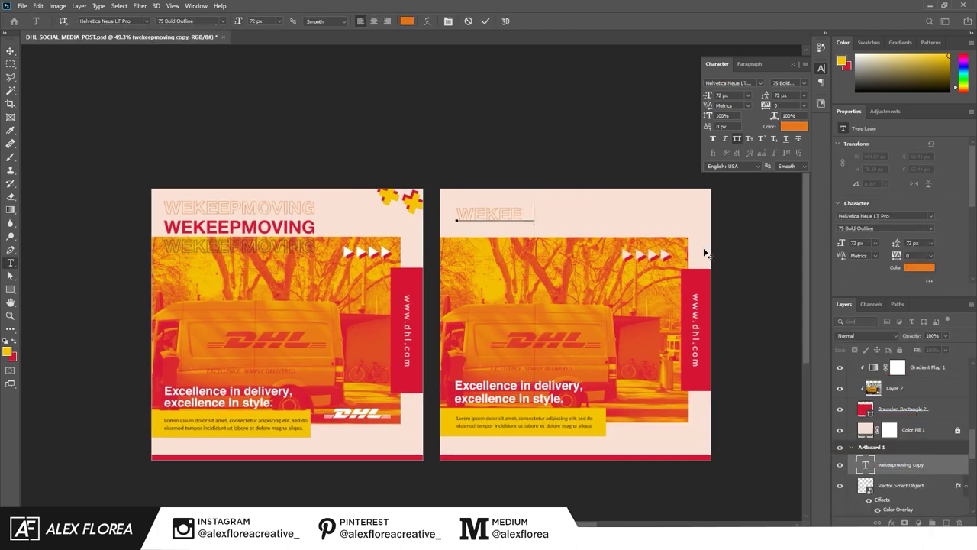
key("BackSpace")
type("G")
key("Escape")
key("v")
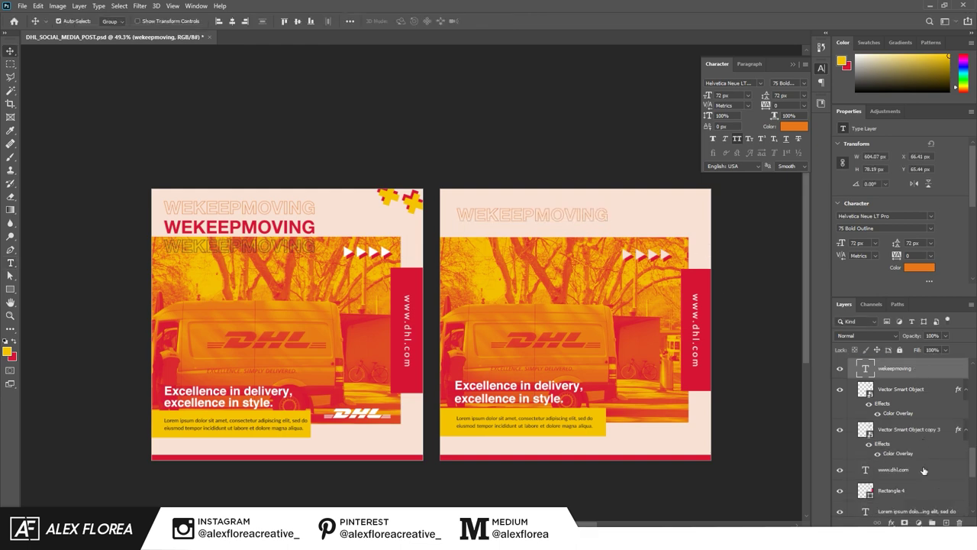
Step: Duplicate the headline and make the copy Helvetica Bold in red
mouse_move(498, 219)
left_mouse_down()
mouse_move(504, 203)
mouse_move(495, 218)
left_mouse_up()
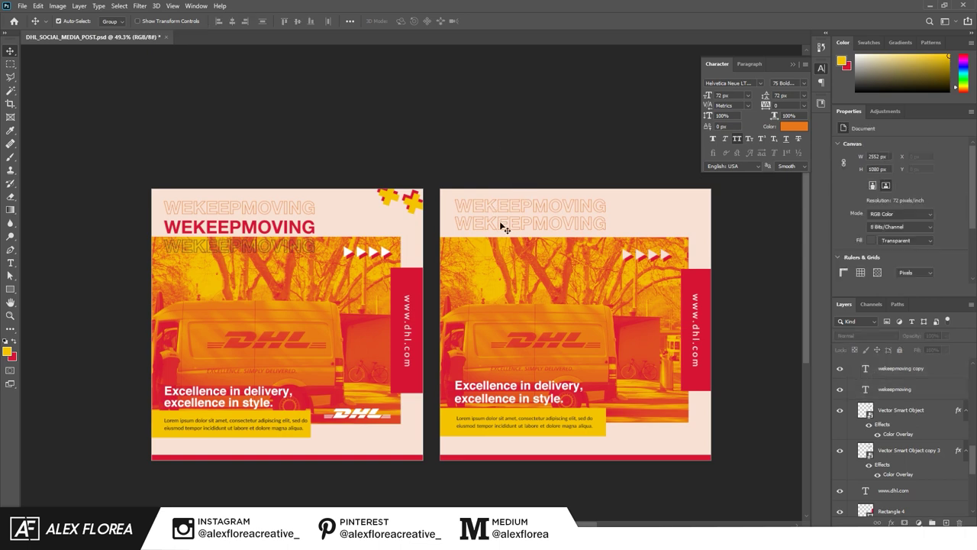
left_click(804, 82)
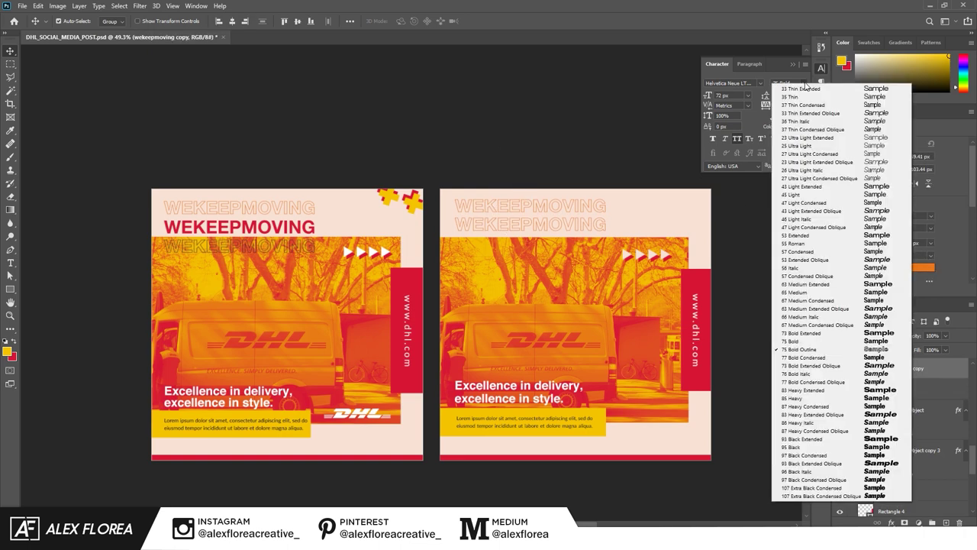
left_click(731, 82)
type("Helvetica")
key("Return")
left_click(804, 82)
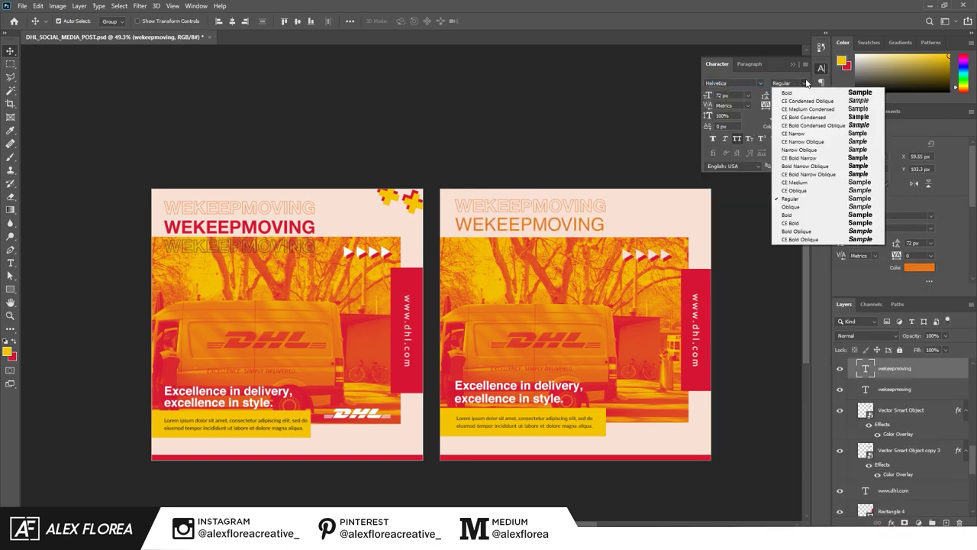
left_click(794, 209)
left_click(795, 126)
left_click(406, 329)
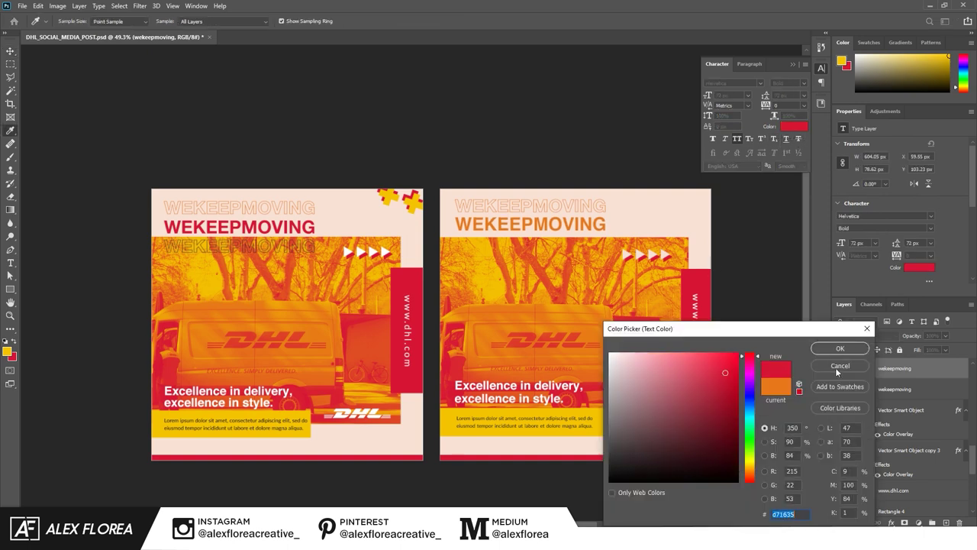
left_click(836, 350)
Step: Copy the outline headline lower onto the photo and colour it pale
left_click_drag(519, 212, 514, 247)
left_click(794, 126)
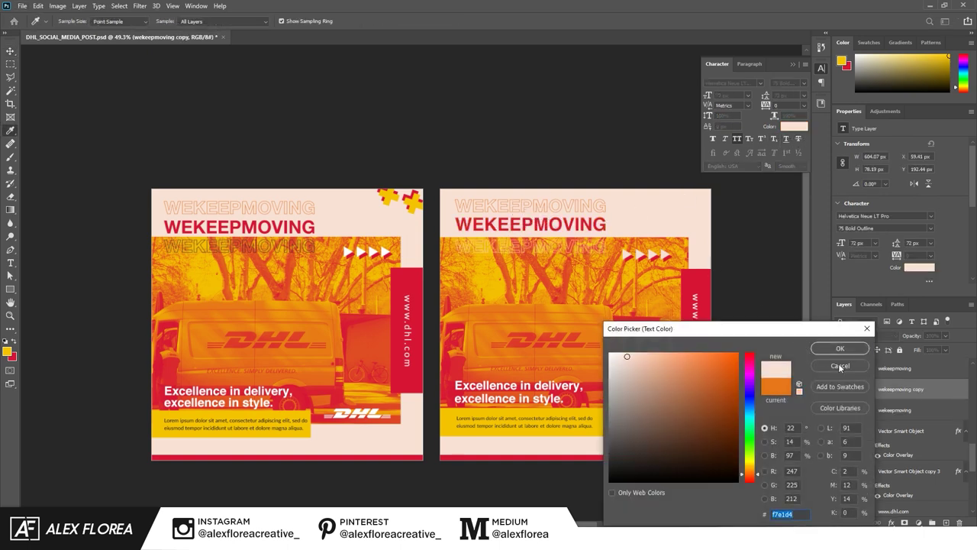
left_click(840, 348)
scroll(527, 233, "up", 2)
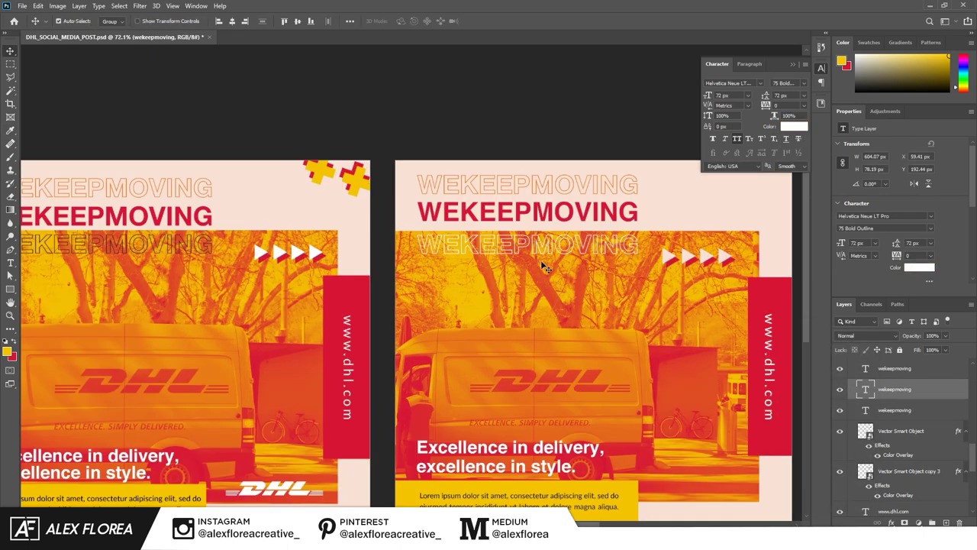
left_click(535, 246)
scroll(580, 245, "down", 1)
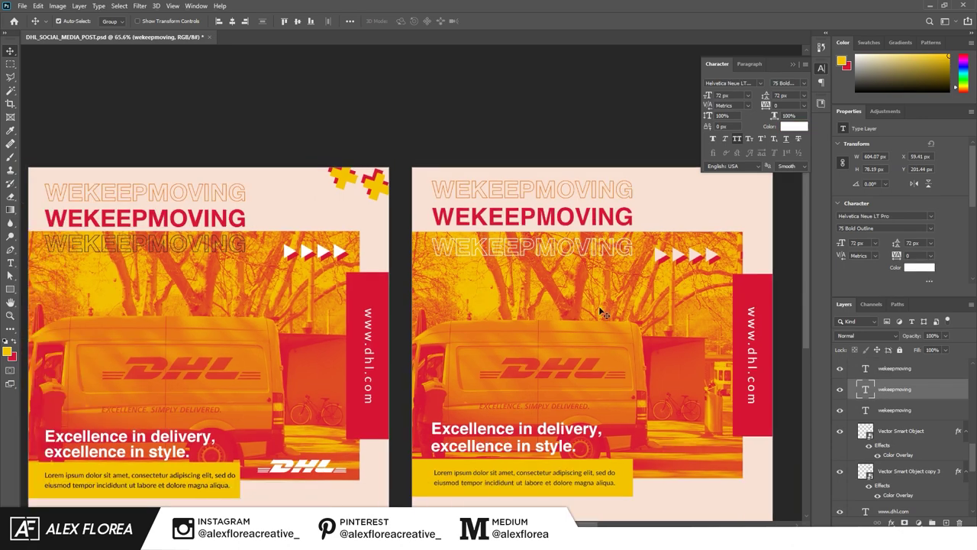
scroll(603, 305, "down", 1)
scroll(618, 260, "up", 2)
Step: Prepare the new layer above the van photo with the Brush and set its blend mode to Vivid Light
left_click(951, 433)
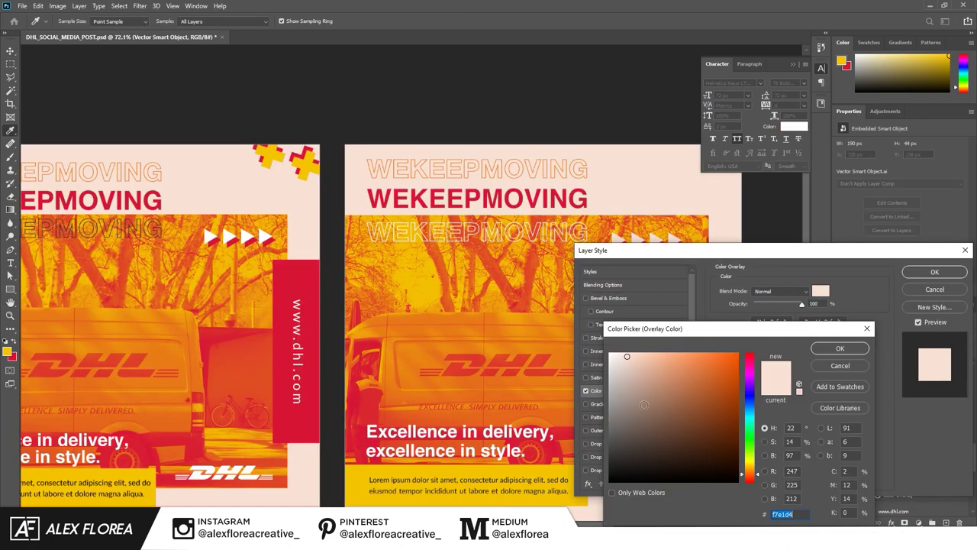
scroll(569, 262, "up", 1)
scroll(901, 443, "down", 5)
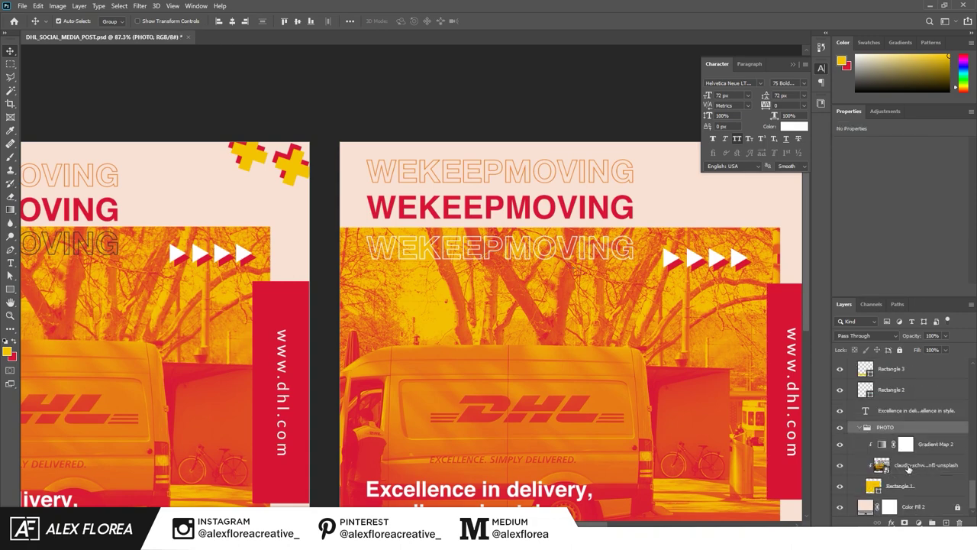
left_click(905, 464)
key("b")
key("d")
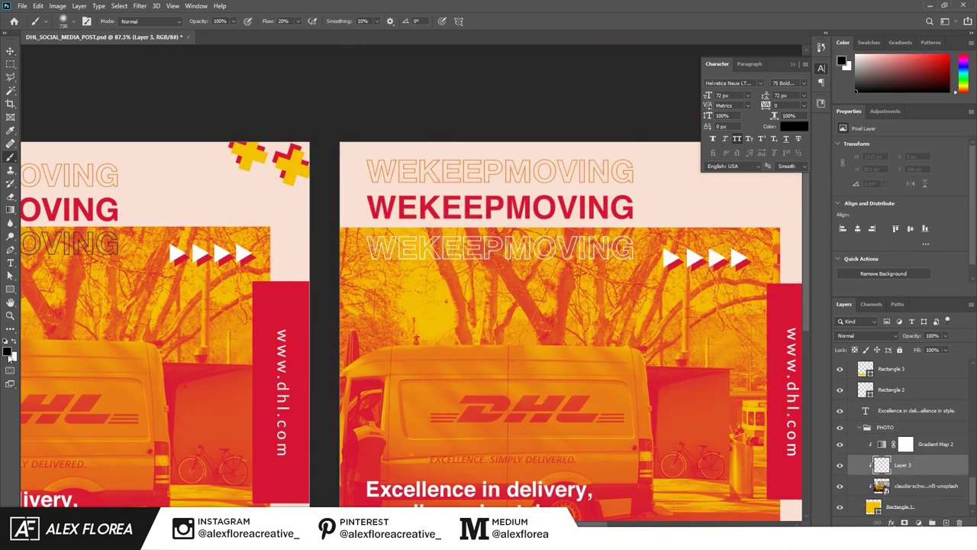
scroll(535, 229, "down", 2)
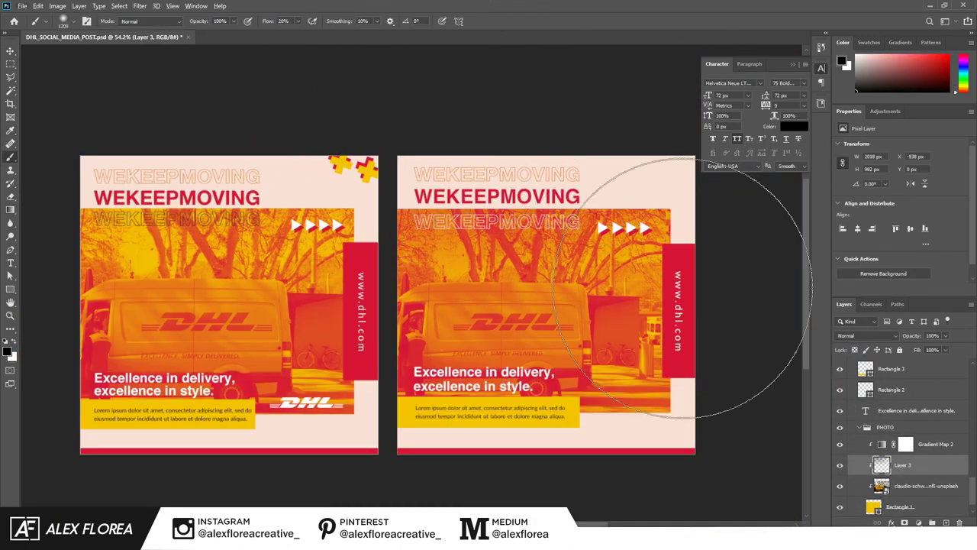
scroll(542, 275, "up", 1)
key("v")
left_click(863, 336)
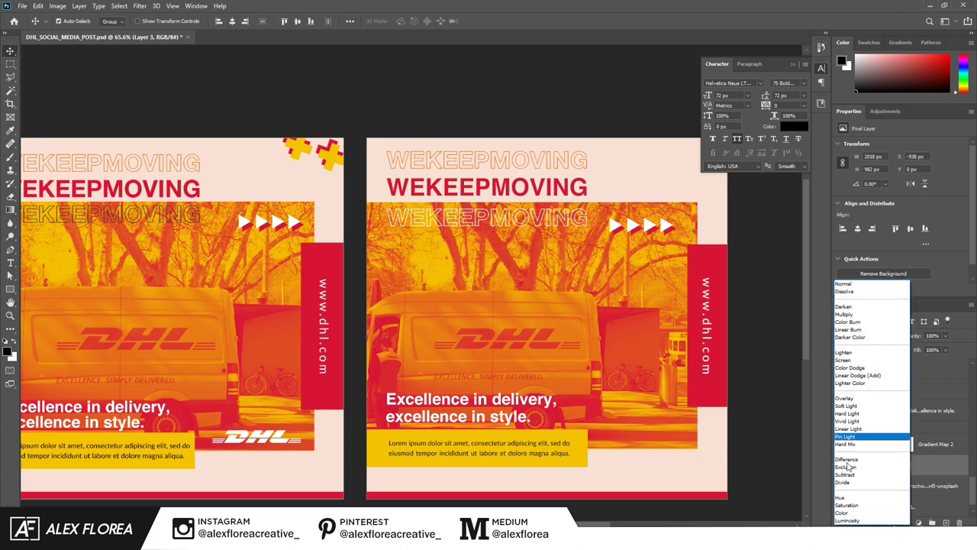
left_click(848, 420)
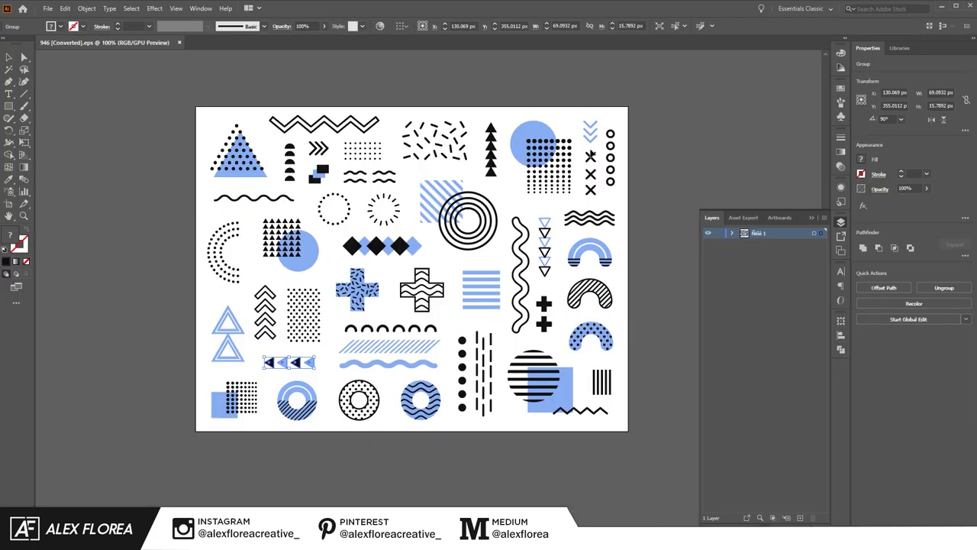
Step: Paste the Illustrator crosses and rotate them into the artboard's top-right corner
key("ctrl+v")
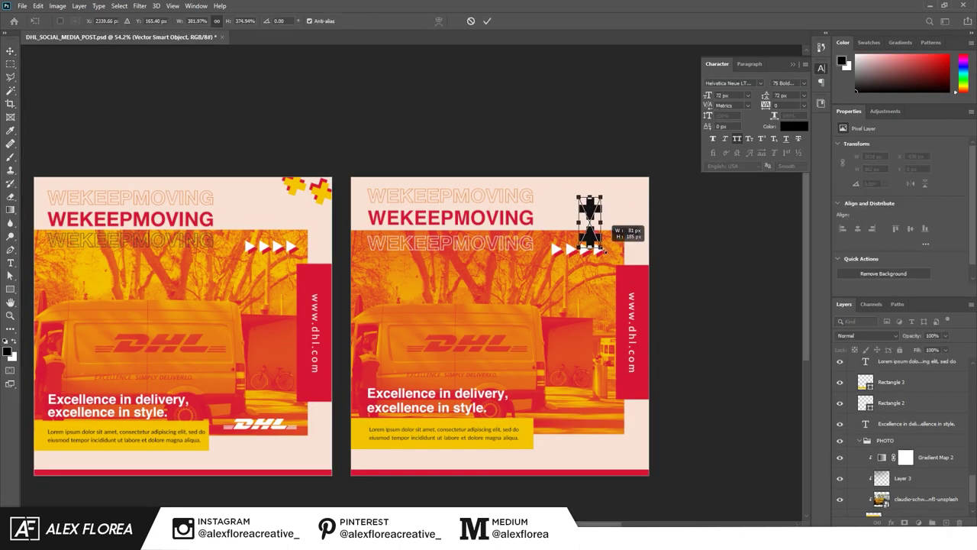
left_click_drag(604, 249, 655, 181)
key("Return")
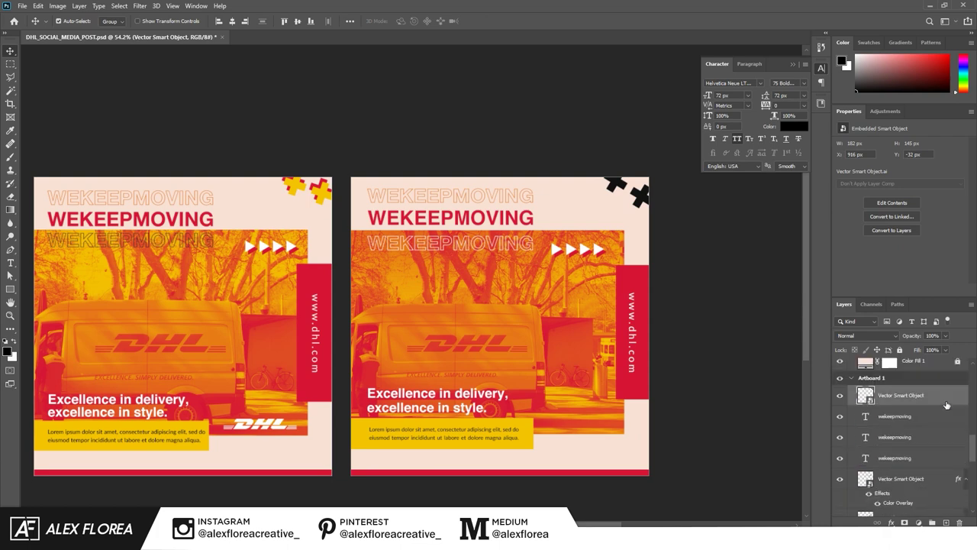
Step: Tint the crosses yellow with a #f4c400 Color Overlay
double_click(917, 395)
left_click(820, 291)
left_click(313, 189)
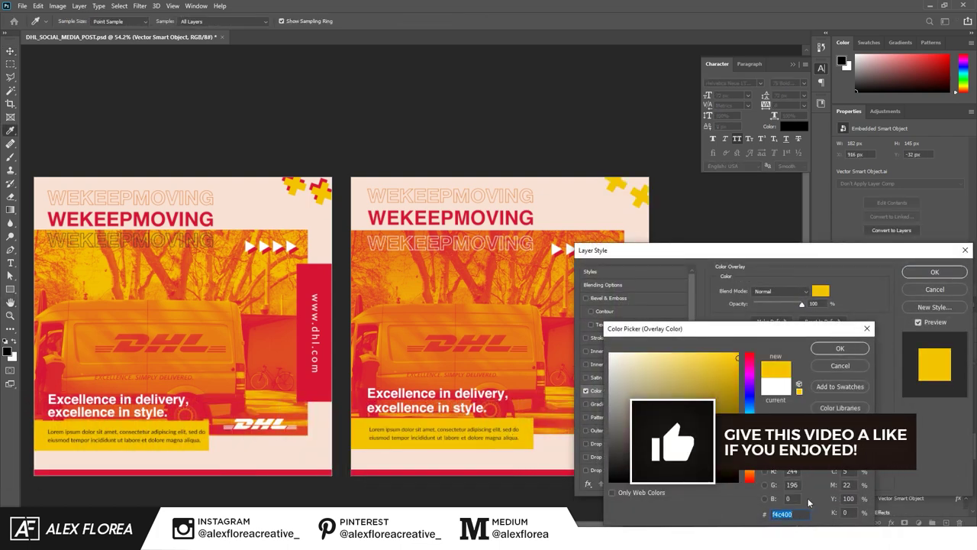
left_click(840, 359)
left_click(935, 272)
Step: Duplicate the crosses layer and change the copy's overlay to the design's red
key("ctrl+j")
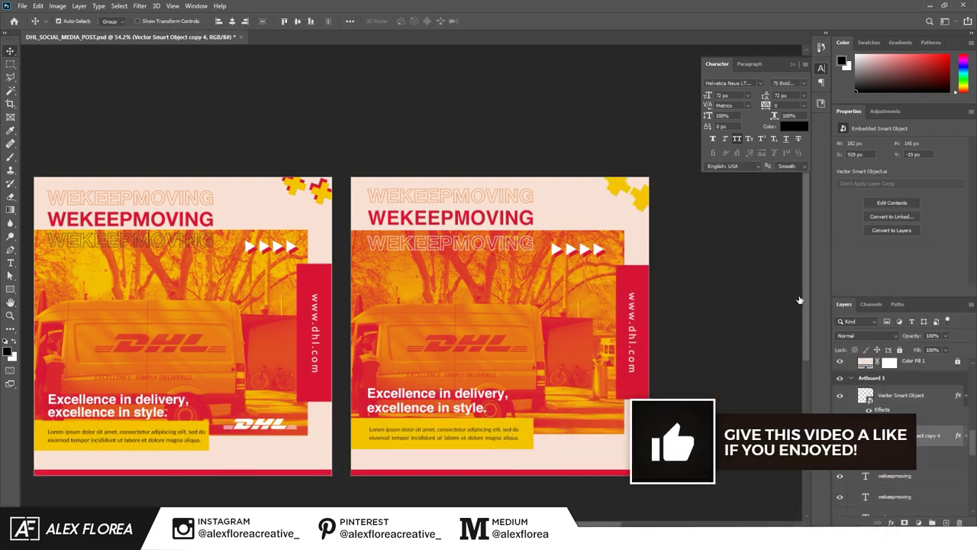
double_click(916, 395)
left_click(820, 291)
left_click(302, 353)
left_click(840, 348)
left_click(935, 272)
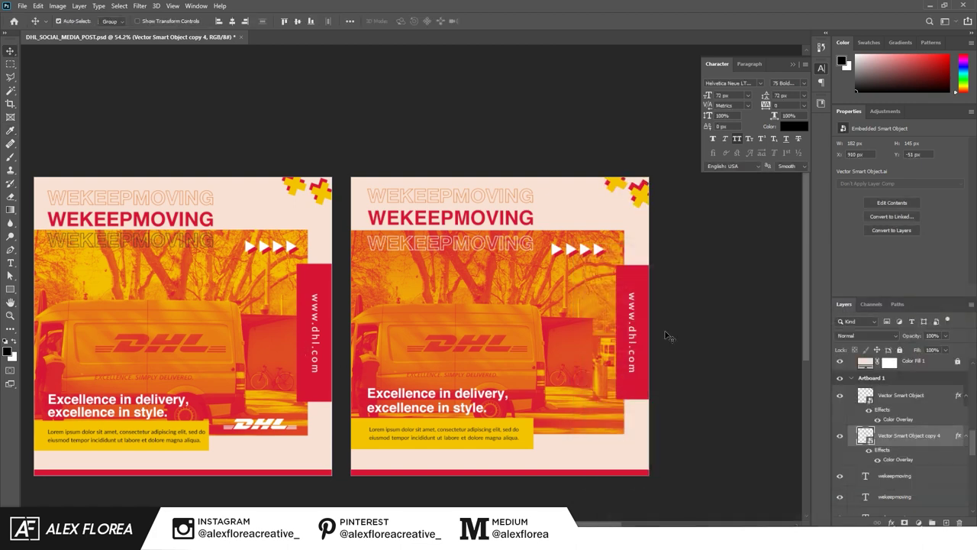
scroll(626, 225, "up", 1)
left_click(11, 58)
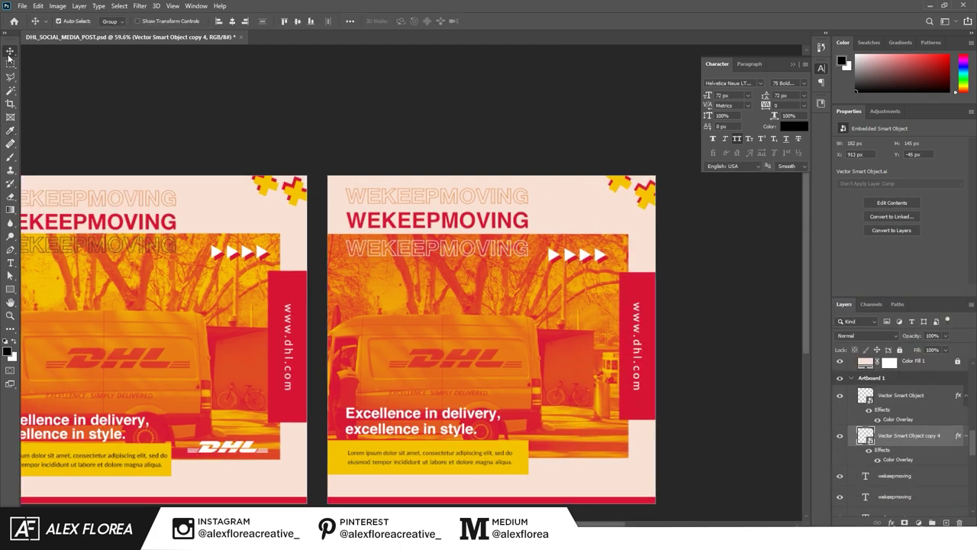
key("ctrl+0")
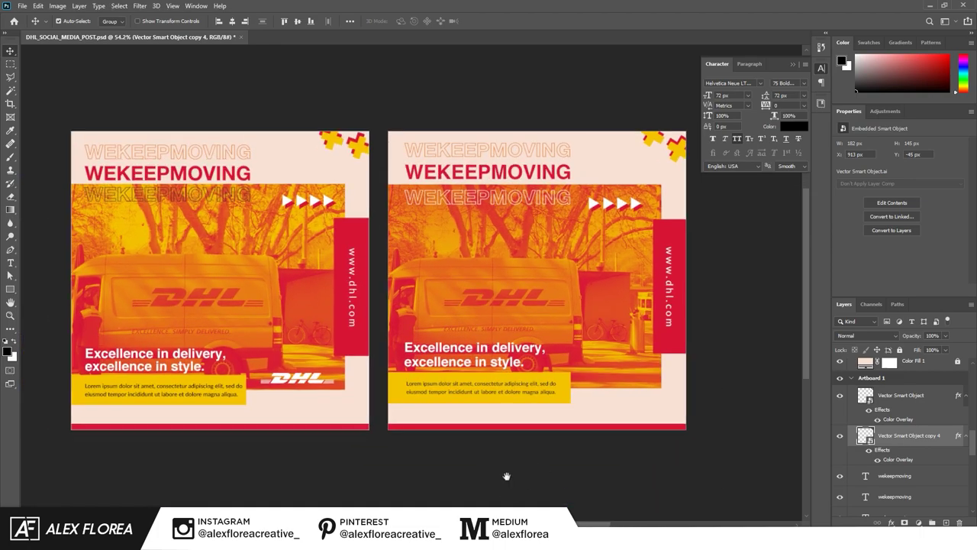